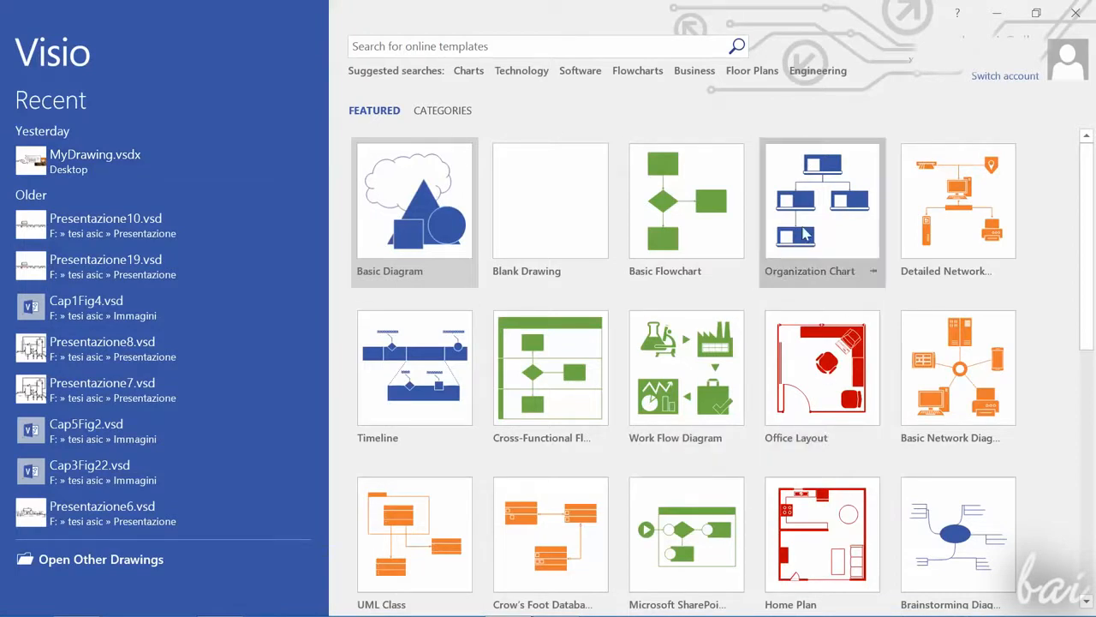
Step: Browse the featured templates and create a new drawing from the Blank Drawing template
scroll(938, 361, "down", 4)
scroll(938, 362, "down", 4)
scroll(600, 488, "down", 1)
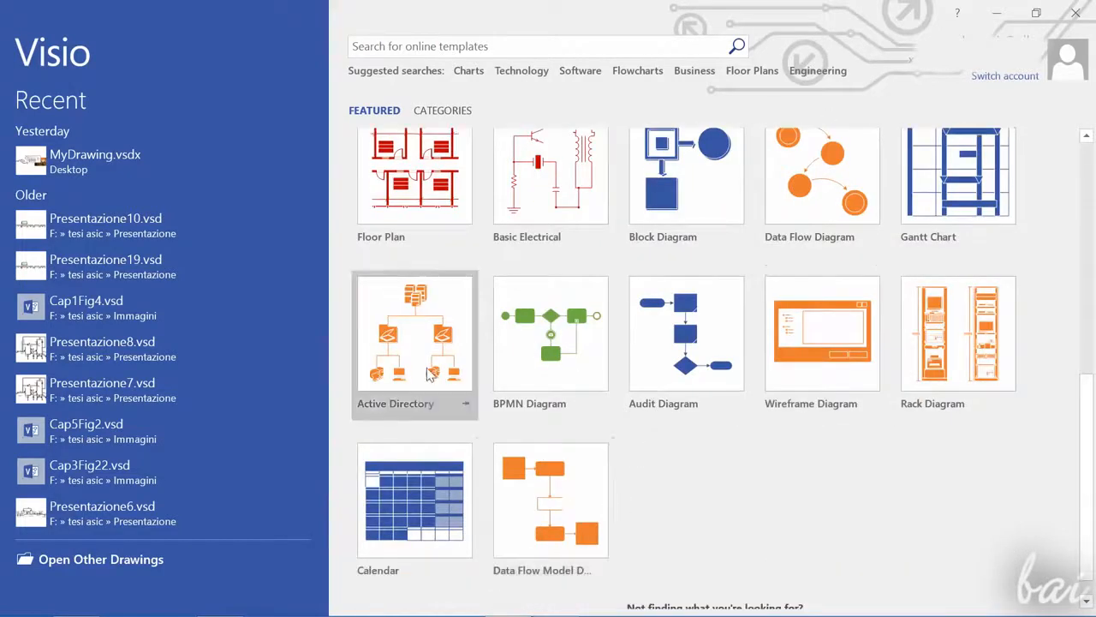
scroll(446, 246, "up", 1)
scroll(446, 247, "up", 1)
scroll(455, 295, "up", 1)
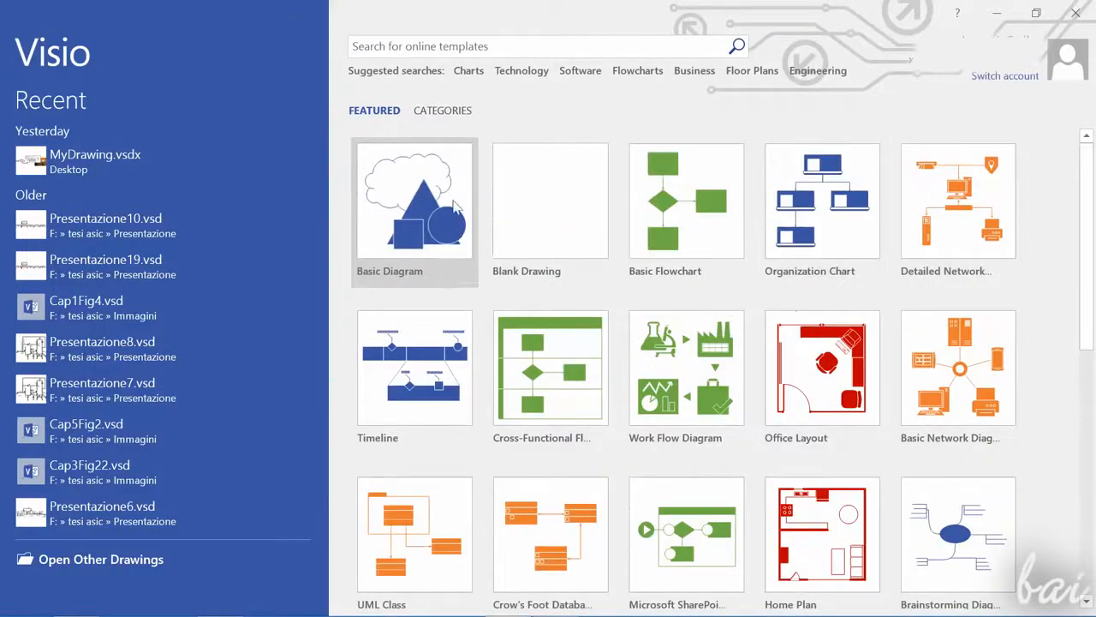
left_click(540, 210)
left_click(536, 292)
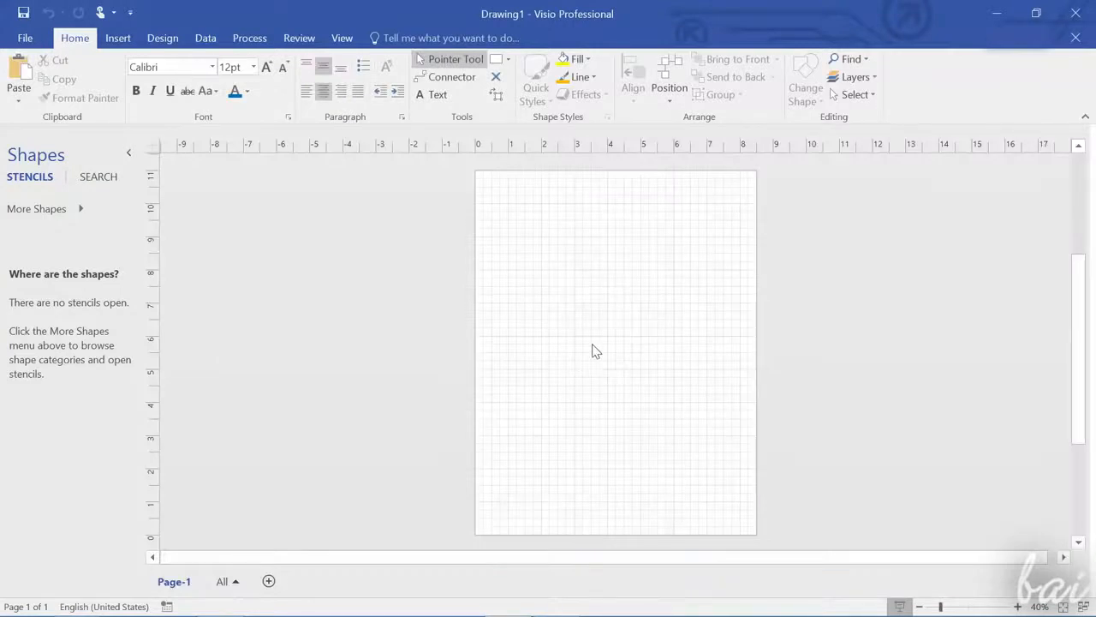
scroll(672, 221, "up", 4)
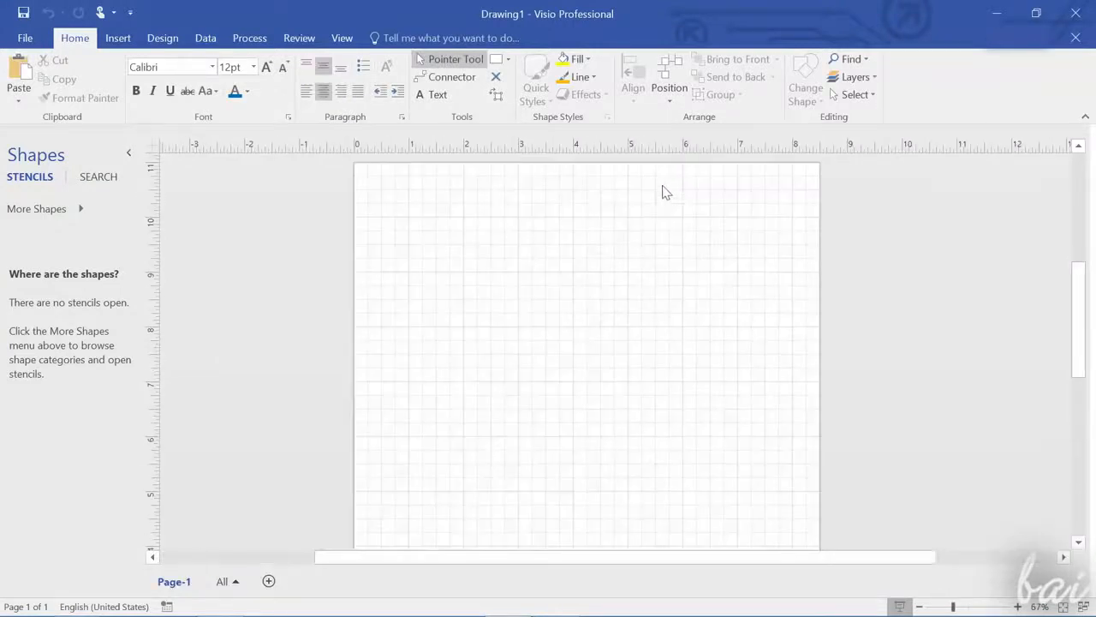
scroll(631, 244, "down", 5)
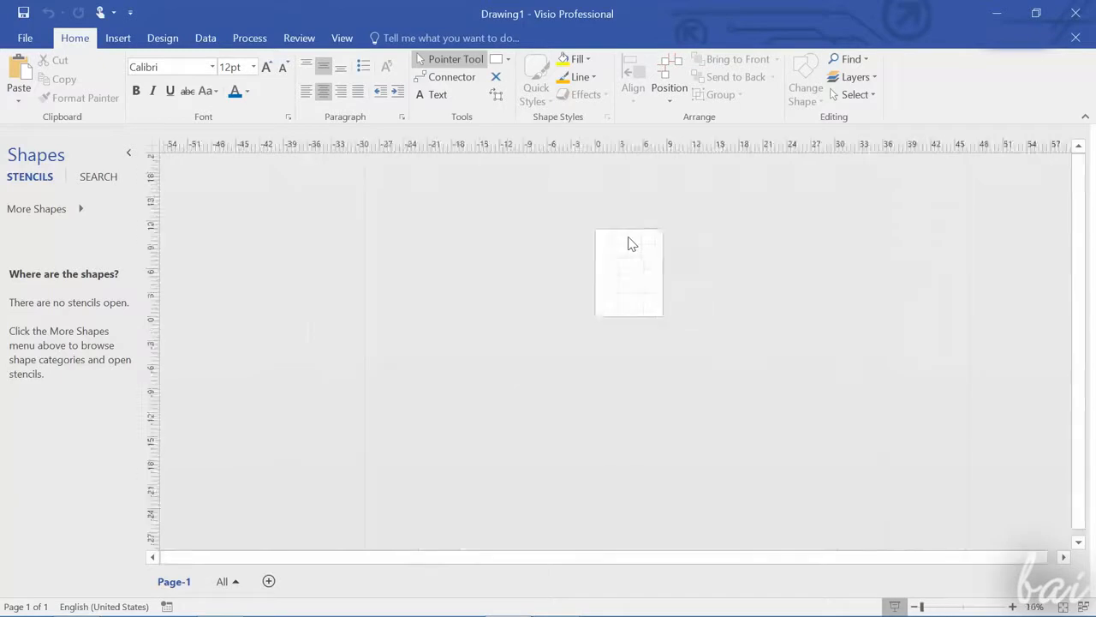
scroll(638, 244, "up", 4)
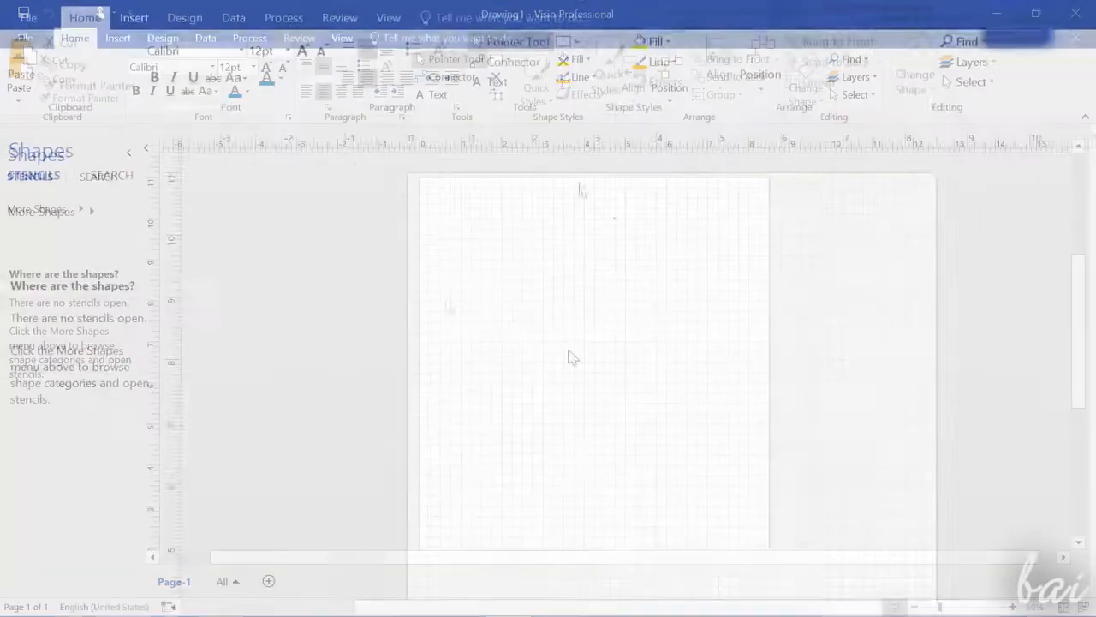
Step: Hide and restore the ruler twice, and hide and restore the page grid once
left_click(338, 40)
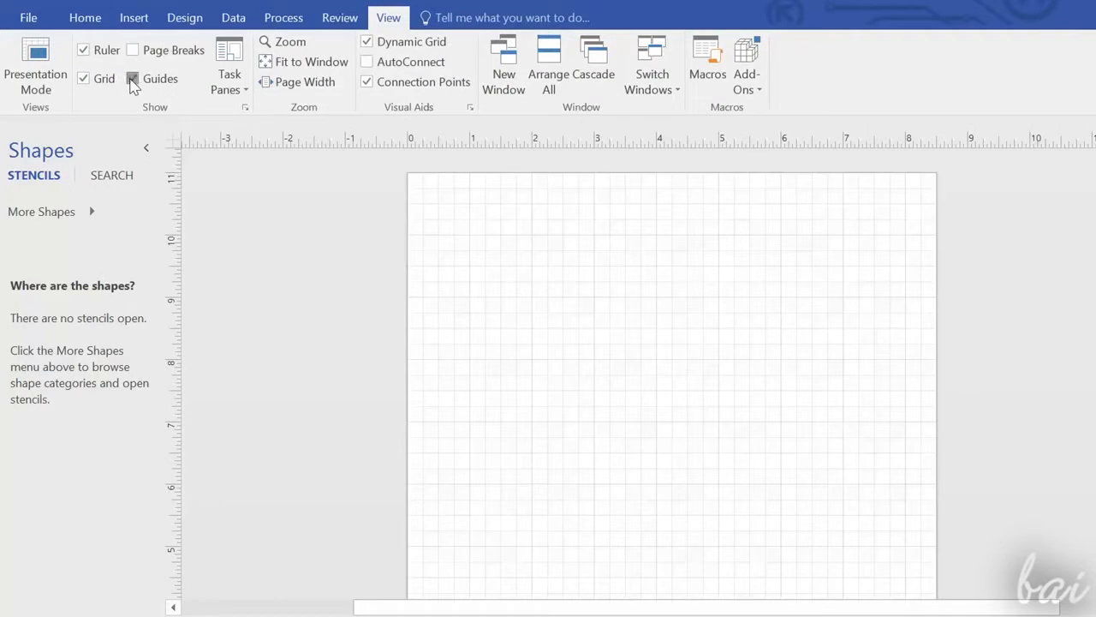
left_click(82, 51)
left_click(82, 52)
left_click(82, 52)
left_click(83, 51)
left_click(83, 79)
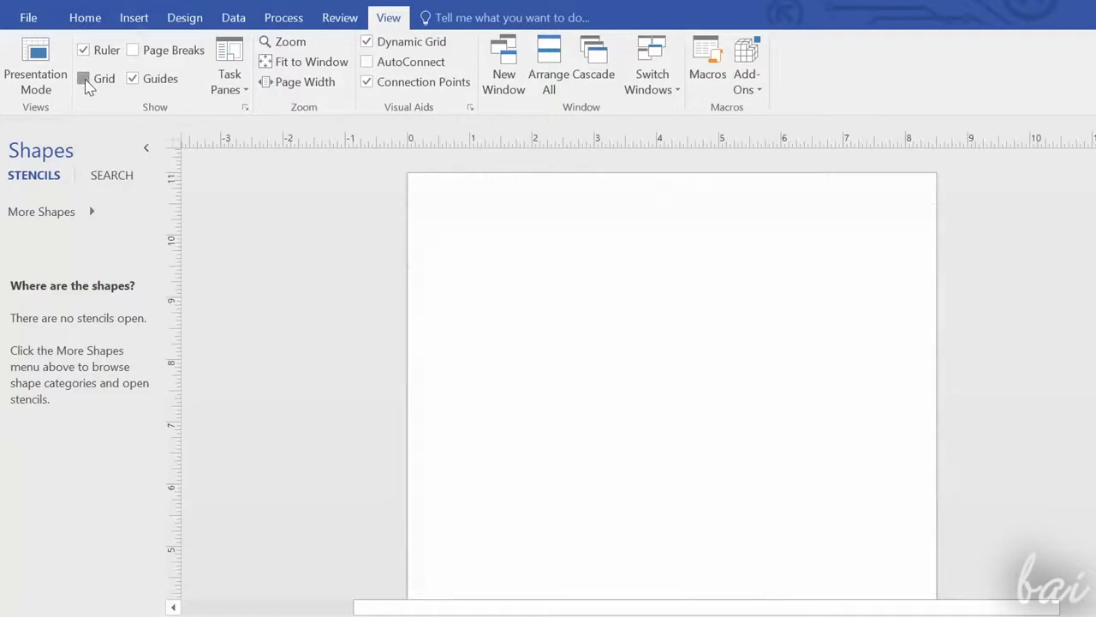
left_click(83, 79)
Step: Switch the page orientation to Landscape and back to Portrait
left_click(185, 18)
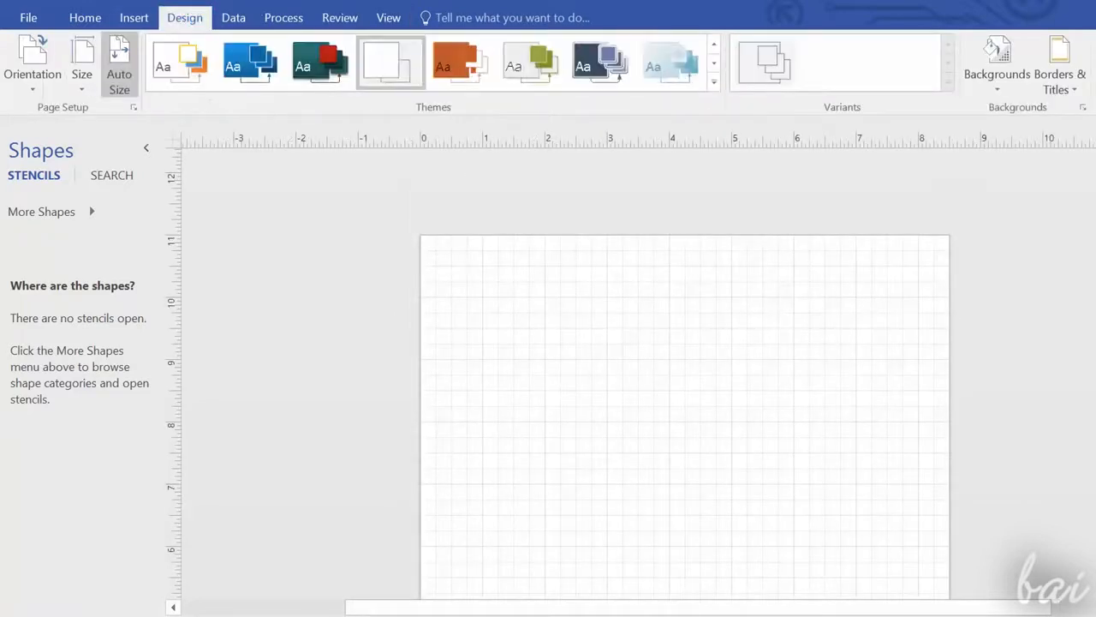
scroll(647, 376, "down", 3)
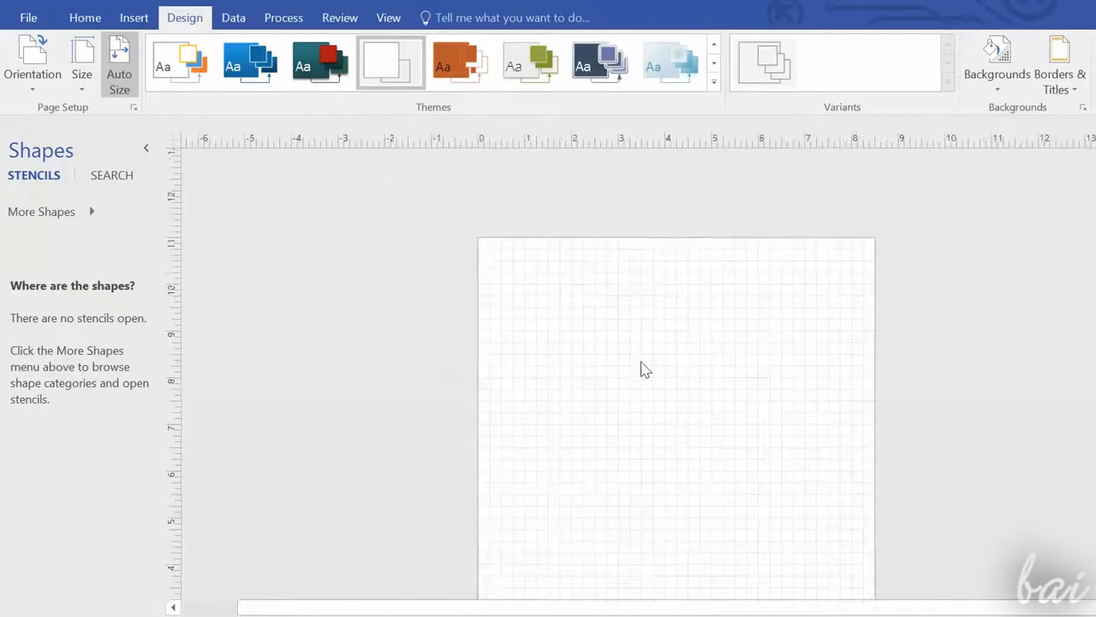
left_click(32, 77)
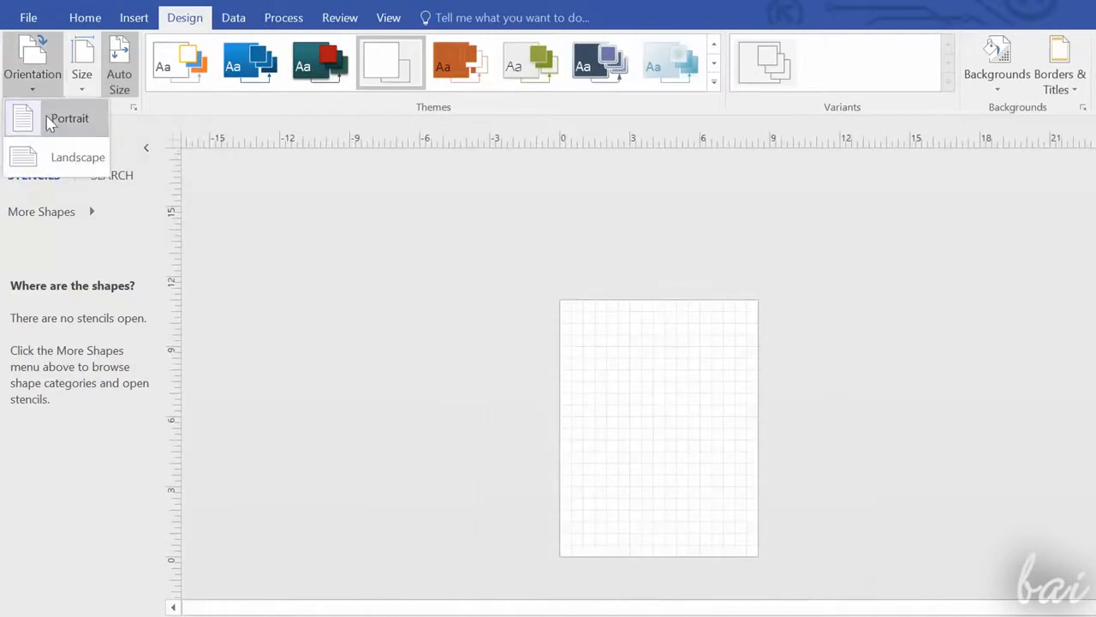
left_click(70, 157)
left_click(31, 79)
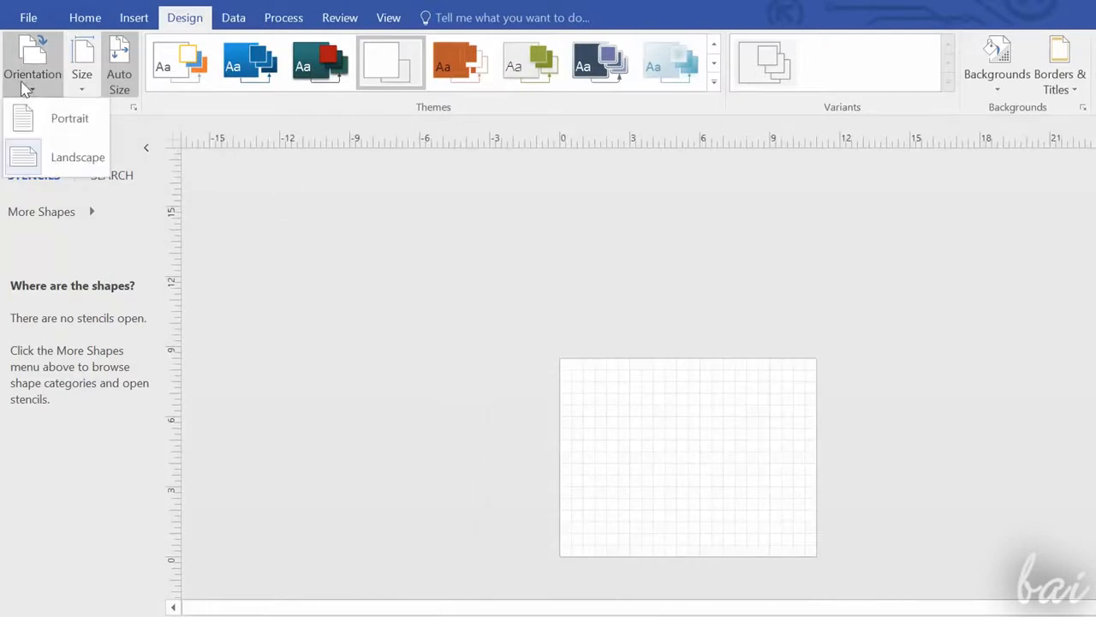
left_click(66, 129)
Step: Try the A4 and A3 page sizes on the drawing and open the settings for more page sizes
left_click(82, 96)
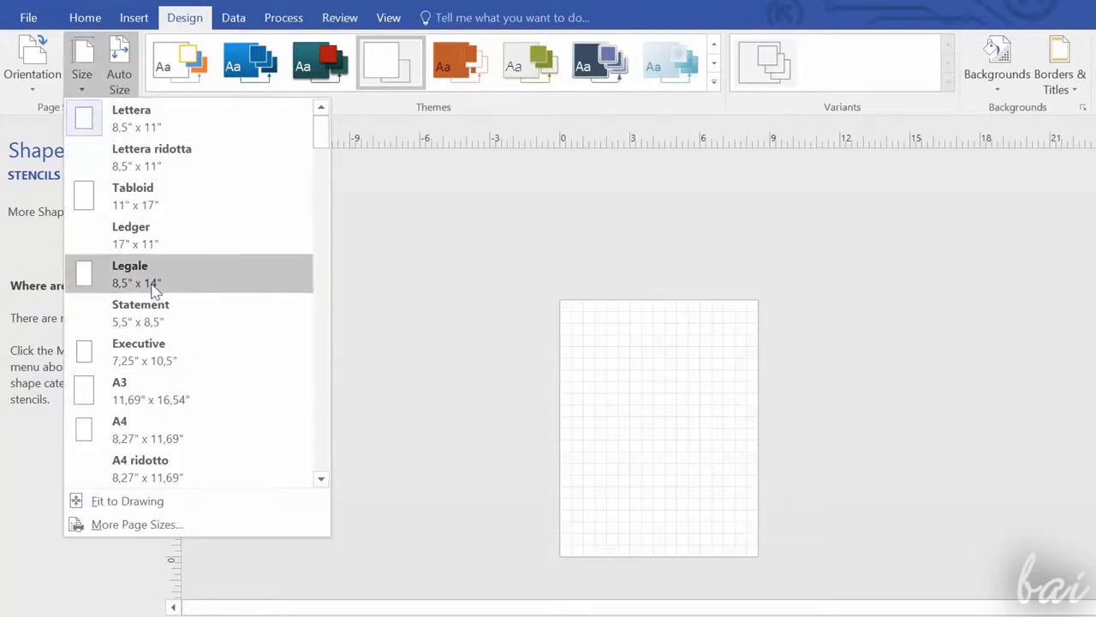
left_click(155, 423)
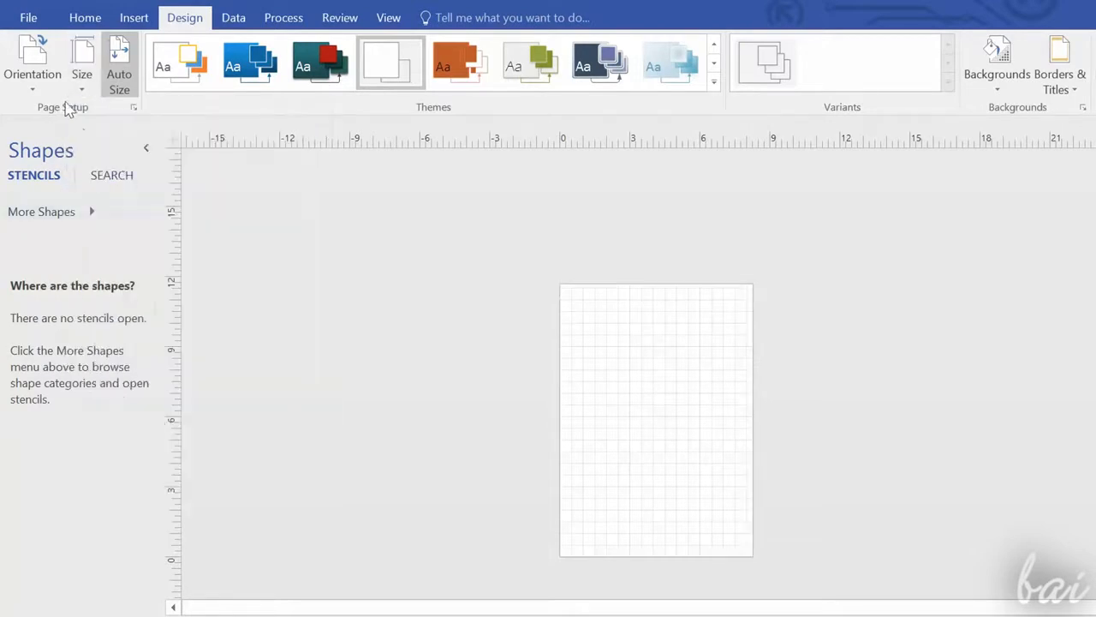
left_click(82, 89)
left_click(150, 391)
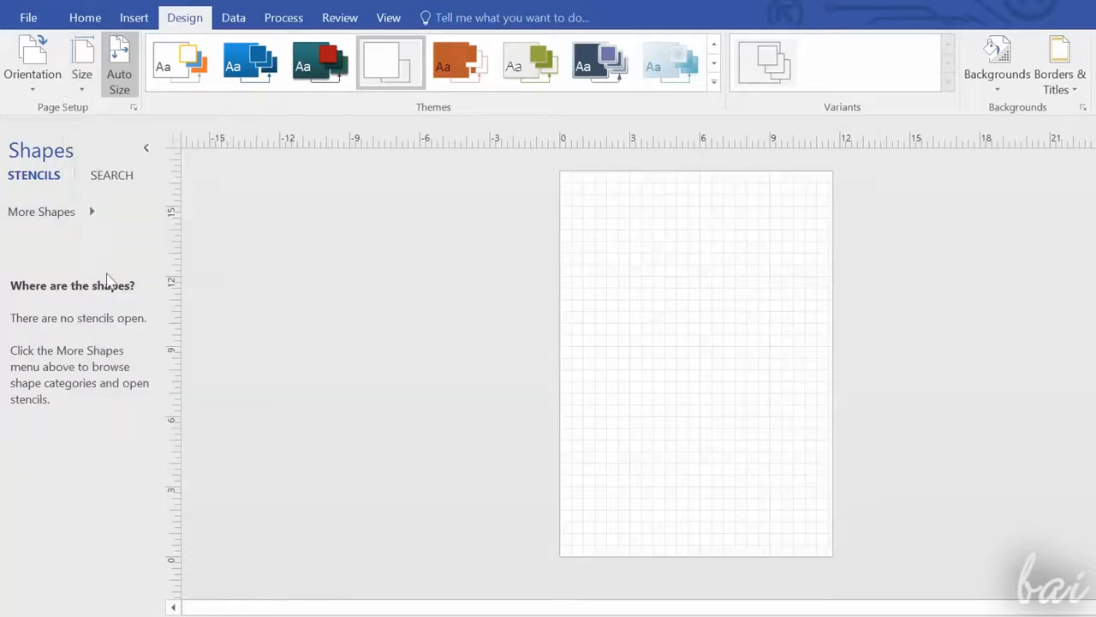
left_click(82, 79)
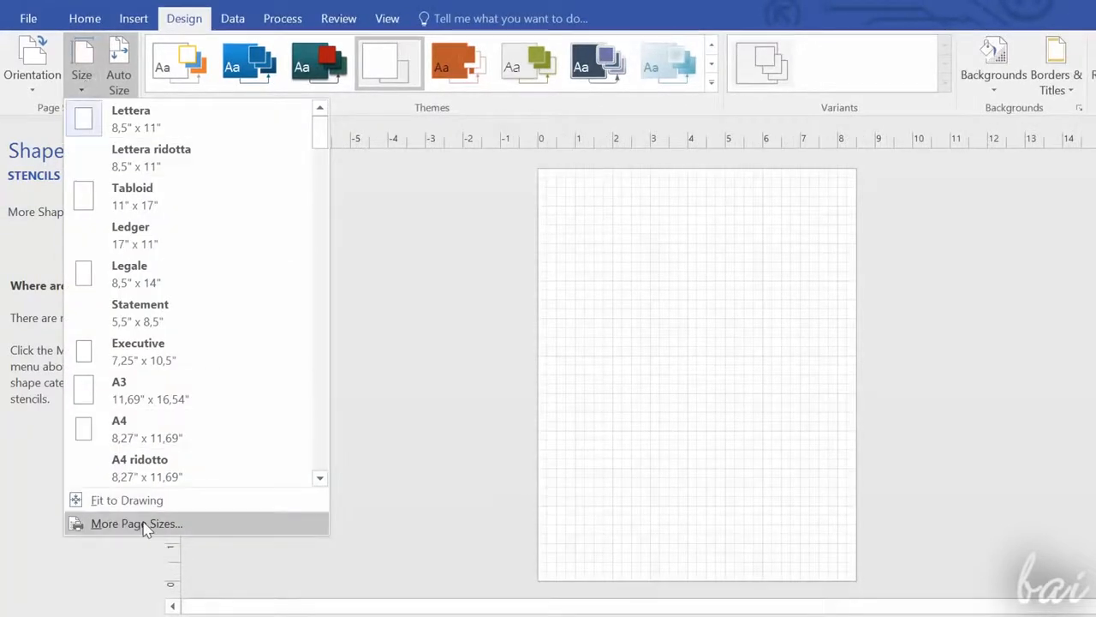
left_click(191, 523)
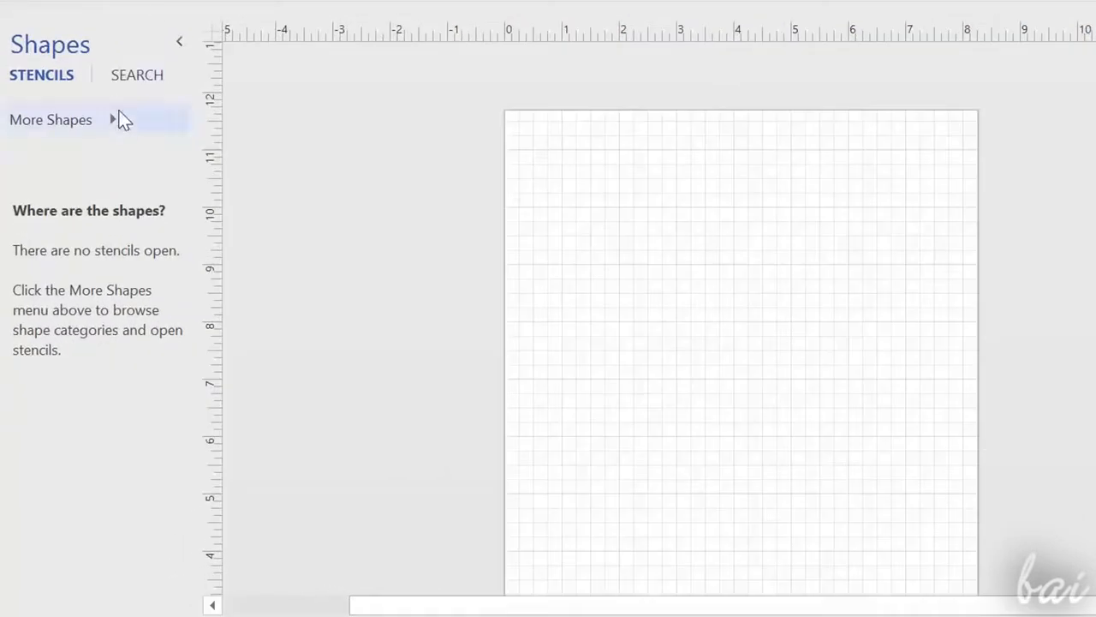
Step: Open the Brainstorming Shapes stencil from the Business category and pick its Main topic shape
left_click(114, 118)
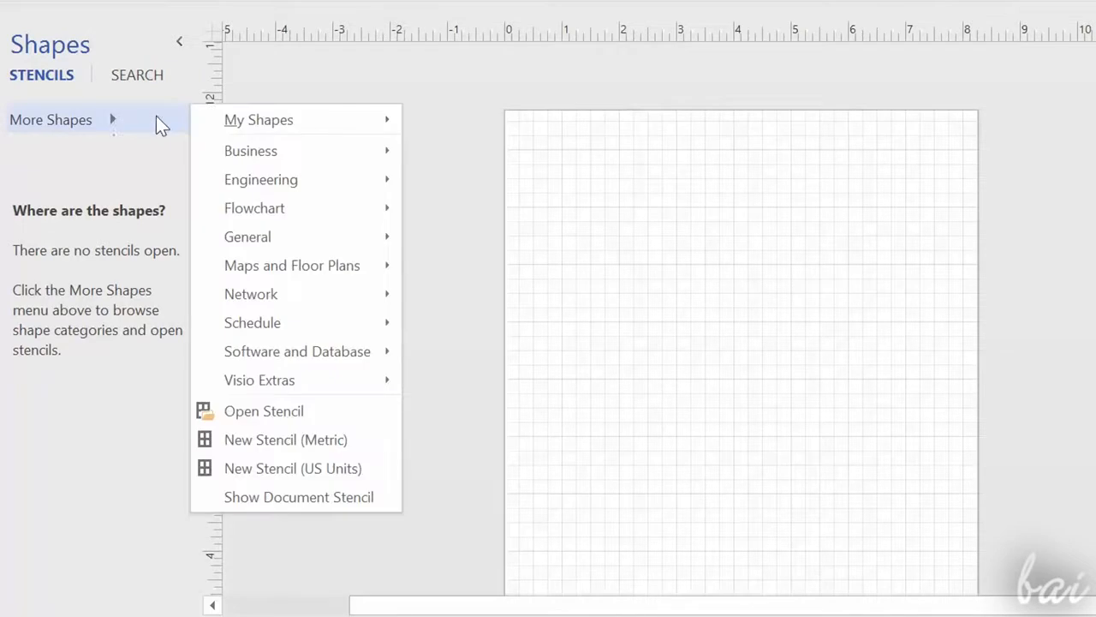
mouse_move(304, 148)
mouse_move(482, 162)
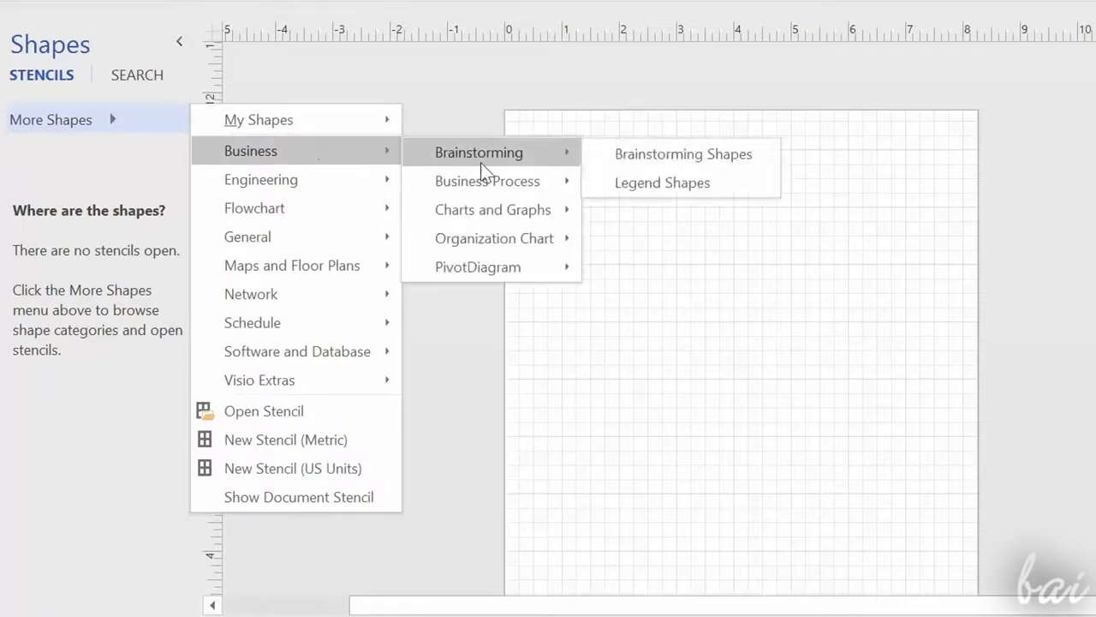
left_click(655, 155)
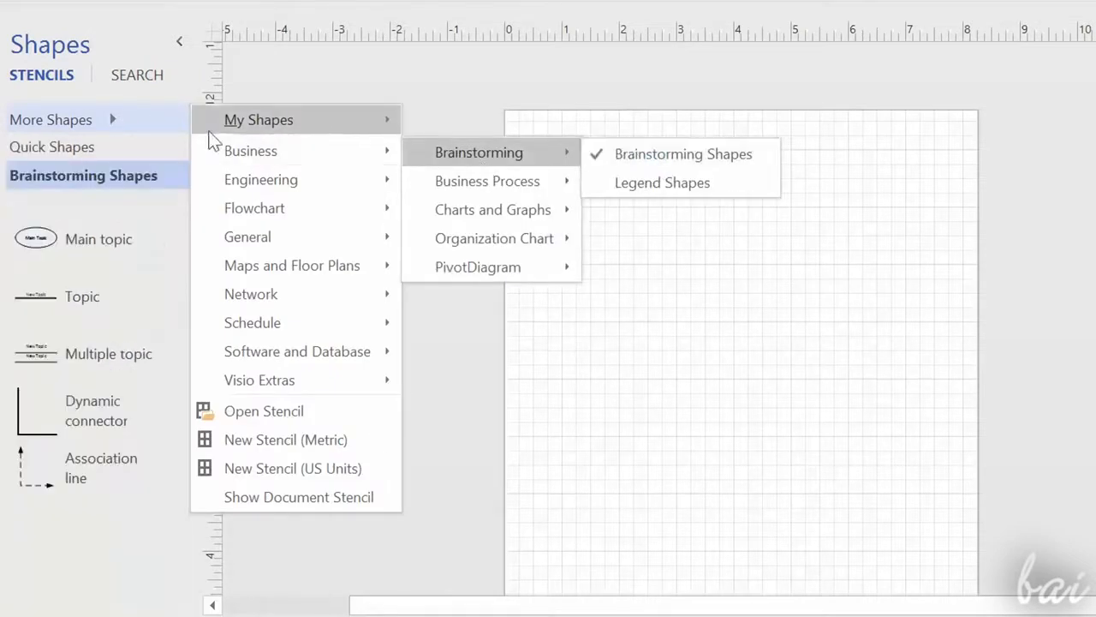
left_click(103, 240)
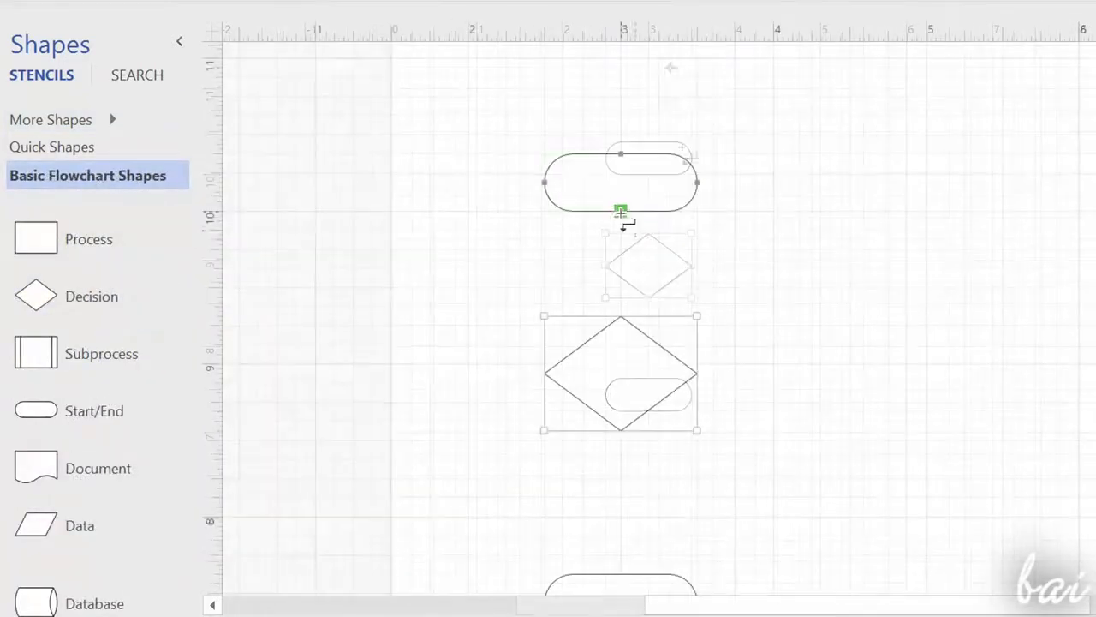
Step: Connect the Start/End shape to the Decision shape below it, and place a Main topic shape on the brainstorming page
left_click_drag(622, 210, 628, 315)
scroll(651, 274, "down", 2)
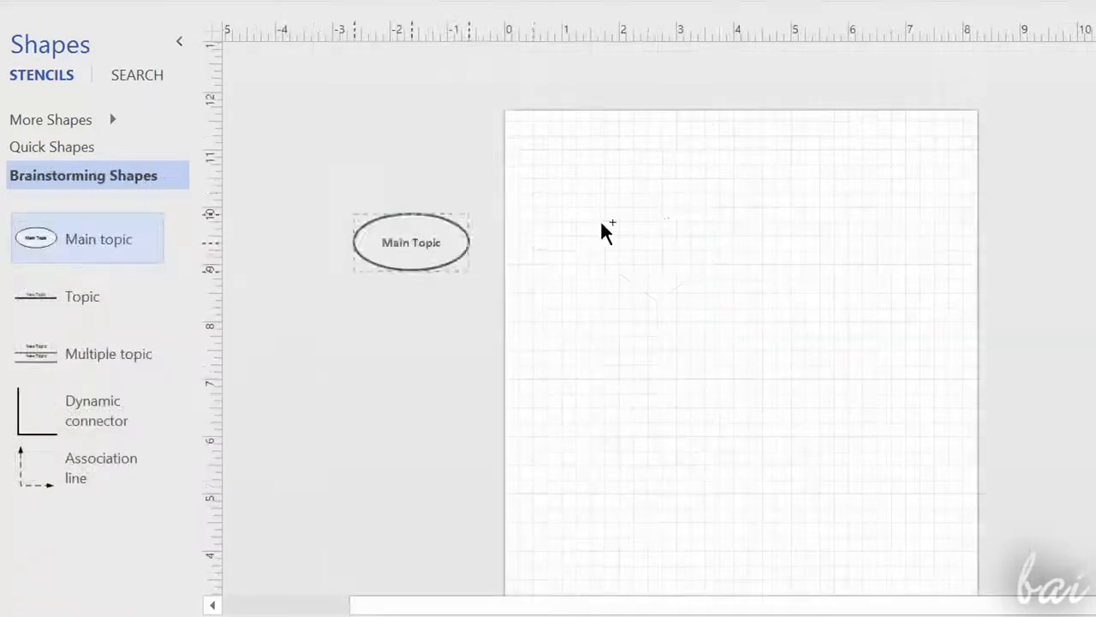
left_click_drag(374, 247, 651, 221)
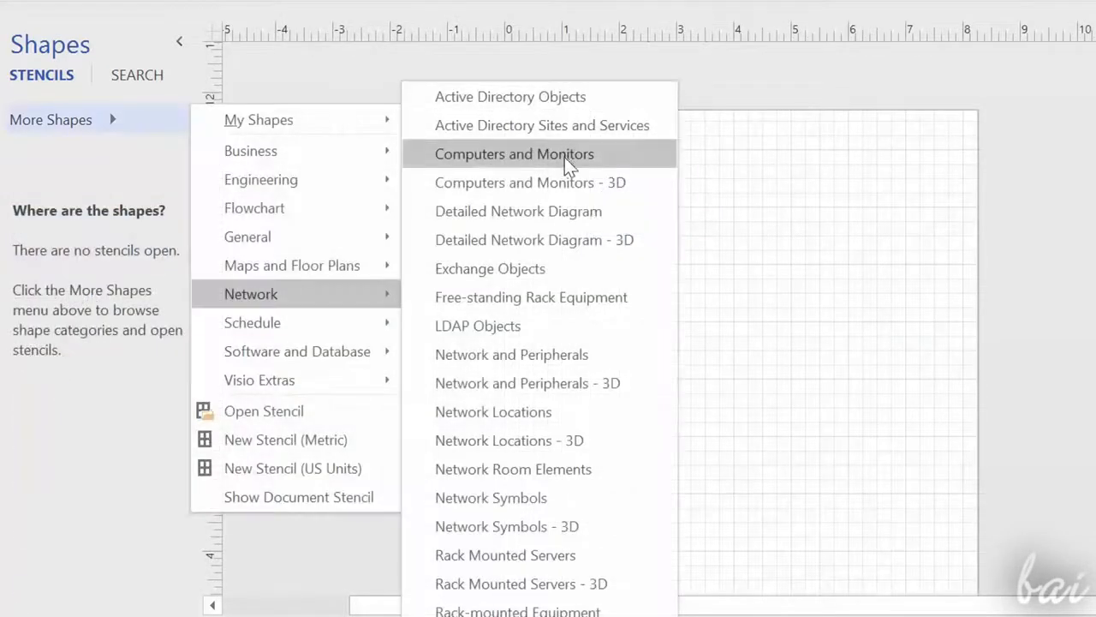
Step: Open the Computers and Monitors network stencil and place a PC and a Terminal side by side on the page
left_click(572, 156)
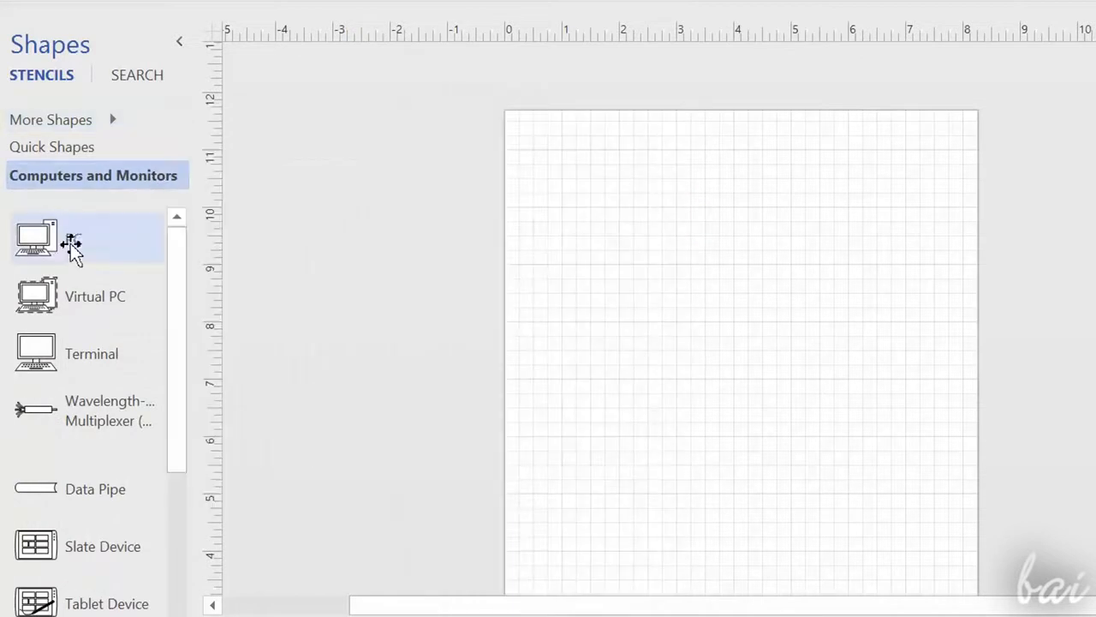
left_click_drag(98, 251, 632, 308)
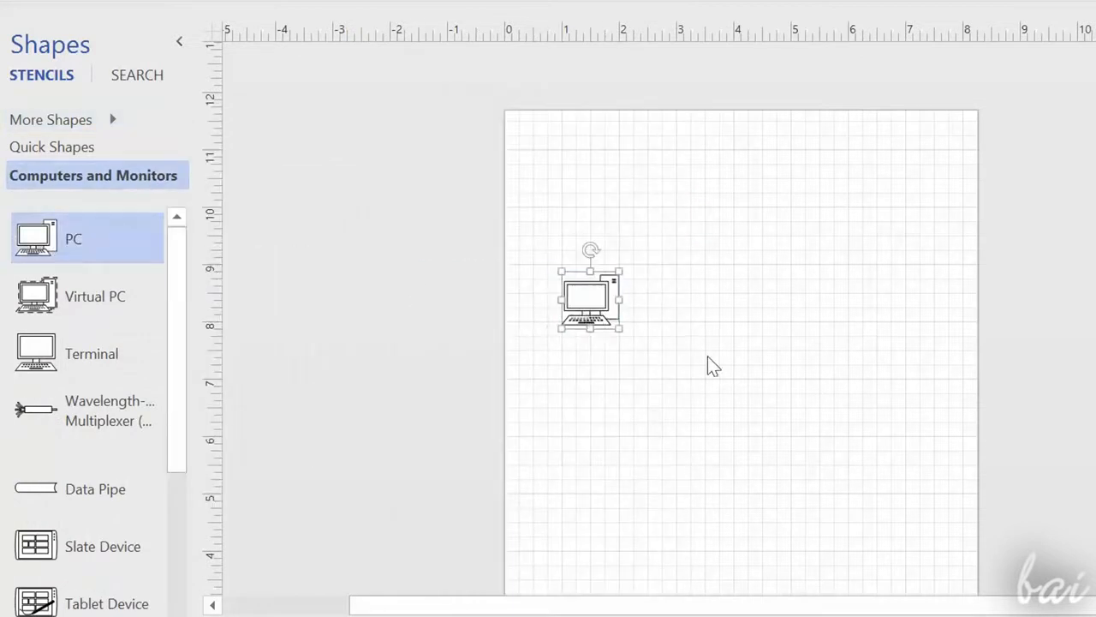
left_click_drag(162, 355, 698, 284)
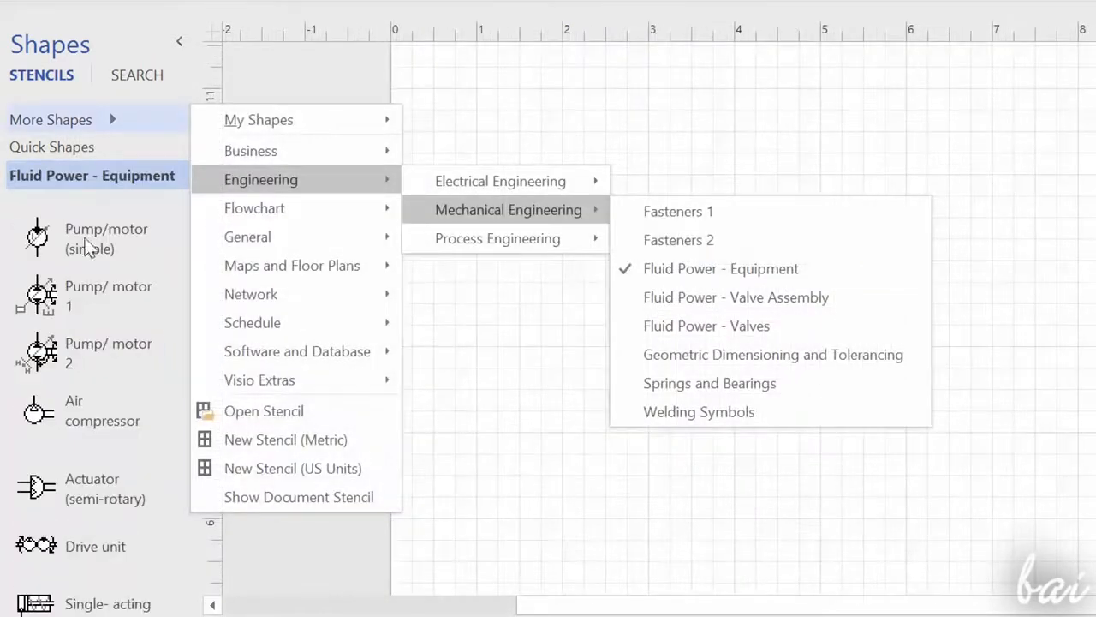
Step: Place a Pump/motor (simple) and an Actuator (semi-rotary) from the Fluid Power - Equipment stencil on the page
left_click(112, 244)
left_click_drag(112, 247, 501, 281)
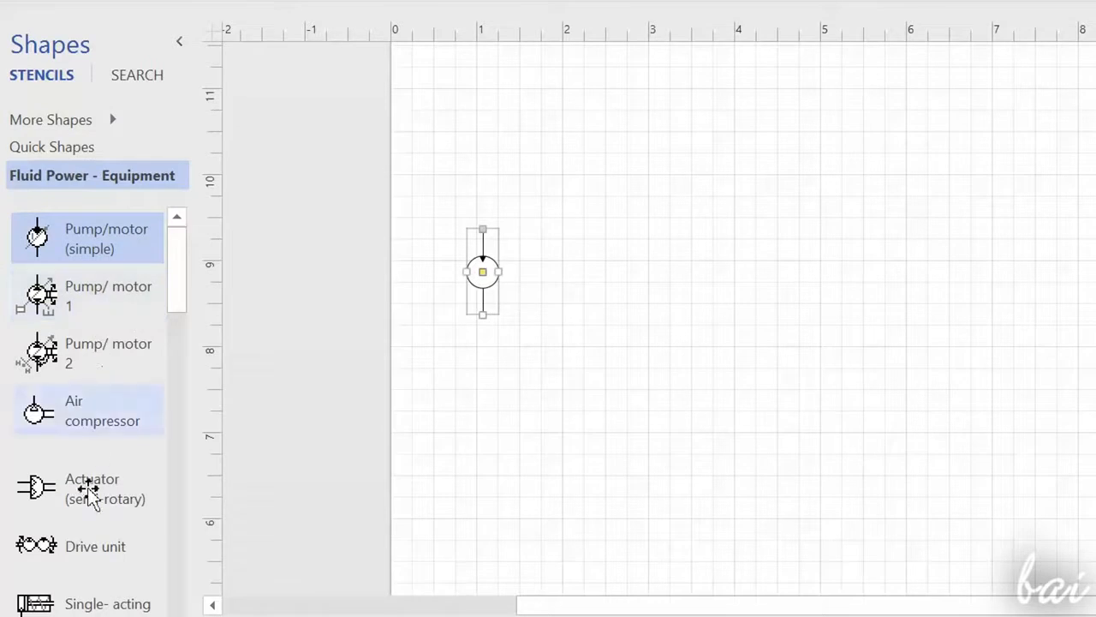
left_click_drag(88, 502, 612, 239)
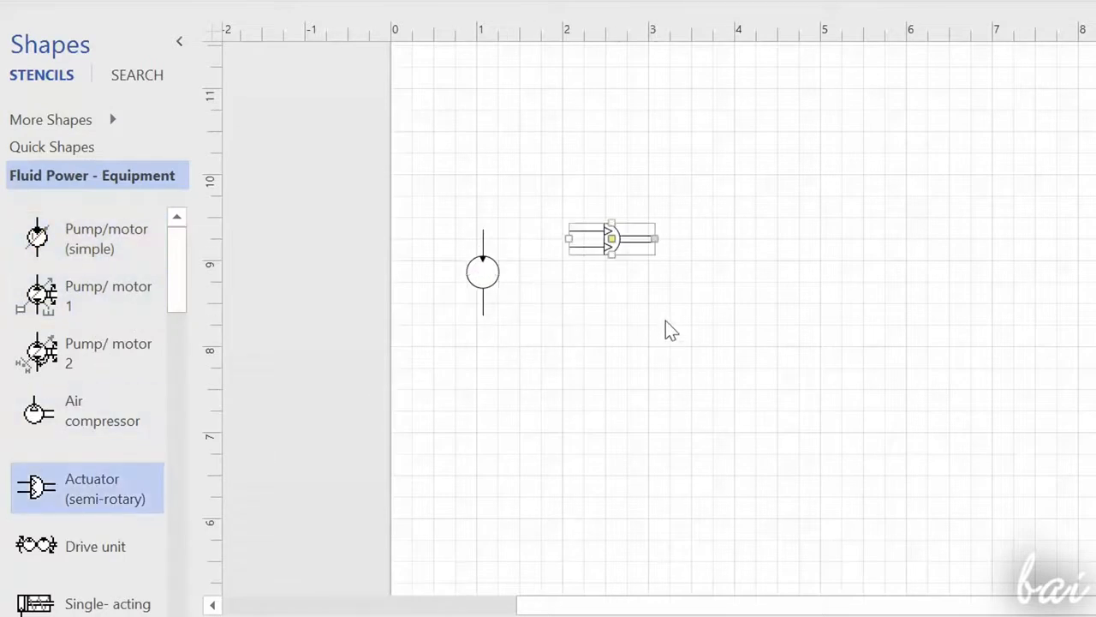
Step: Delete the actuator and the pump/motor shape from the page
key("Delete")
left_click(484, 275)
key("Delete")
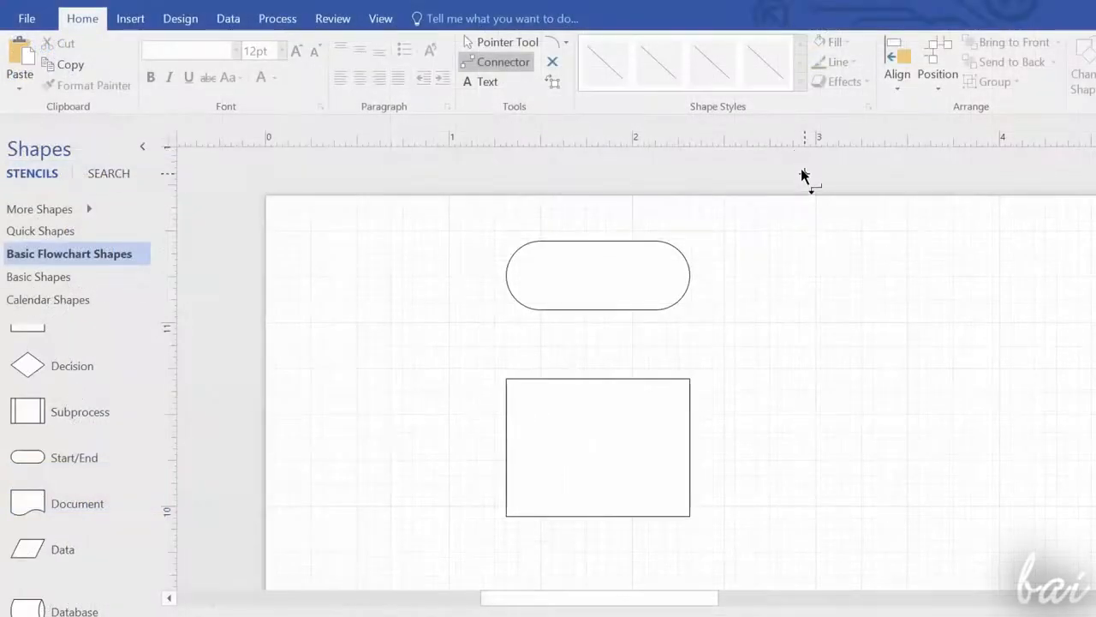
Step: Connect the Start/End shape and the rectangle below it with a straight middle connector and one connector along each side
scroll(710, 214, "down", 1)
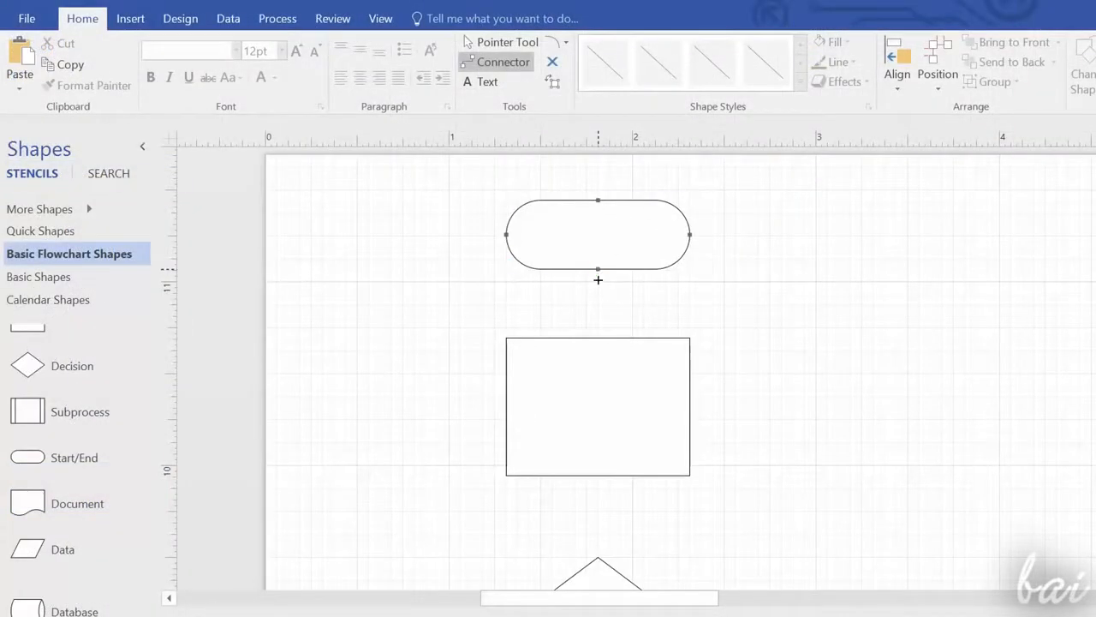
left_click_drag(602, 337, 598, 269)
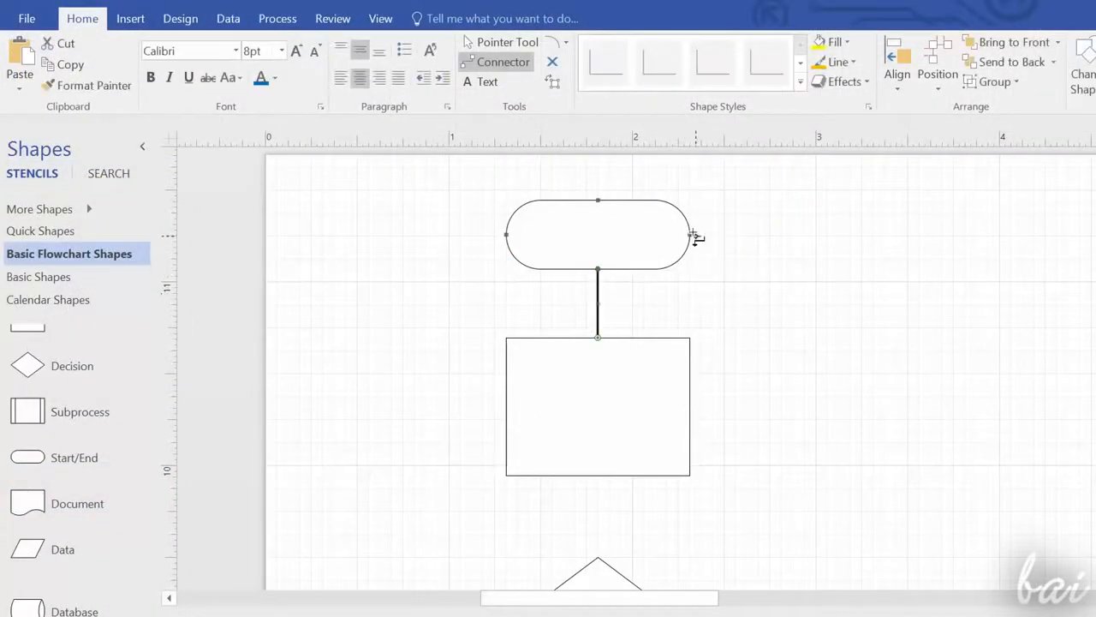
left_click_drag(747, 381, 690, 405)
left_click_drag(437, 304, 506, 406)
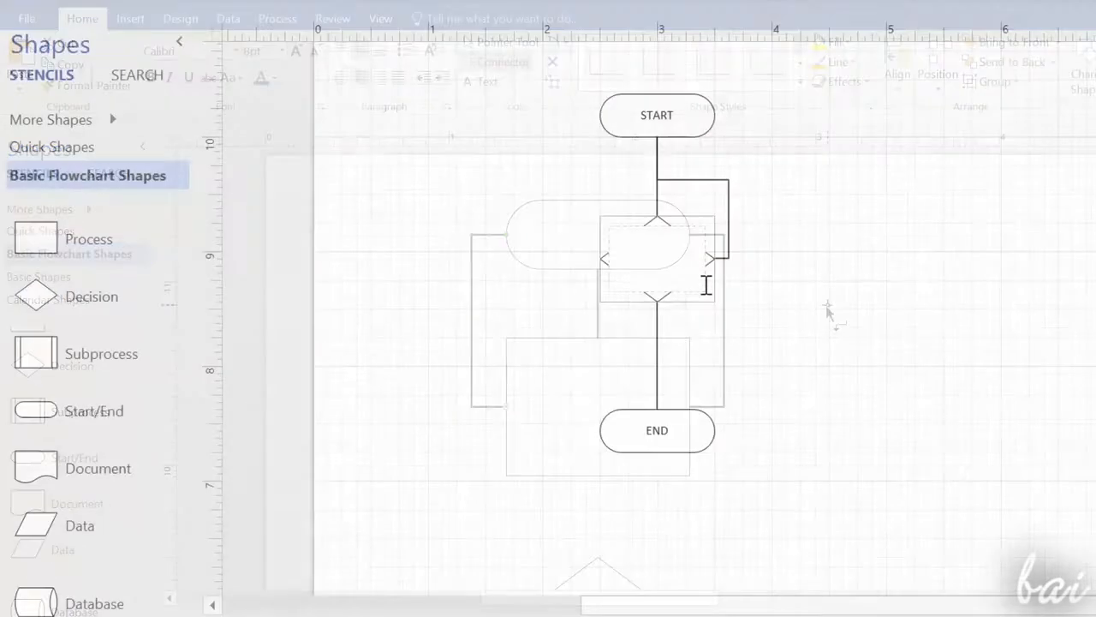
Step: Label the Decision shape "What to do?", its side connector "Don't continue" and the connector to END "Yes, continue"
type("what to do?")
double_click(728, 225)
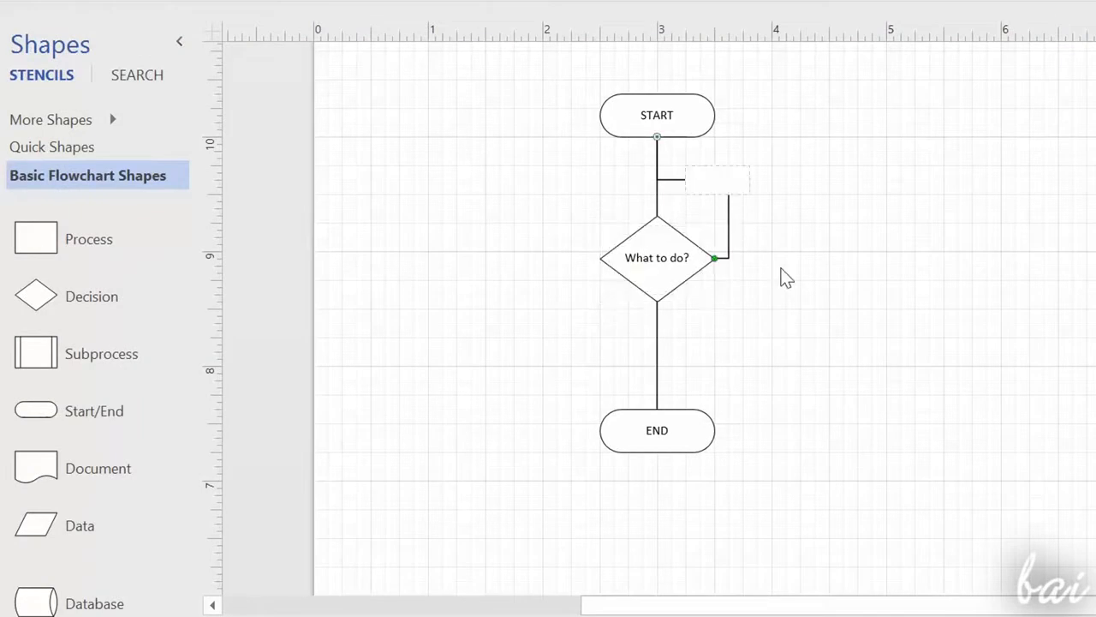
type("Don't continue")
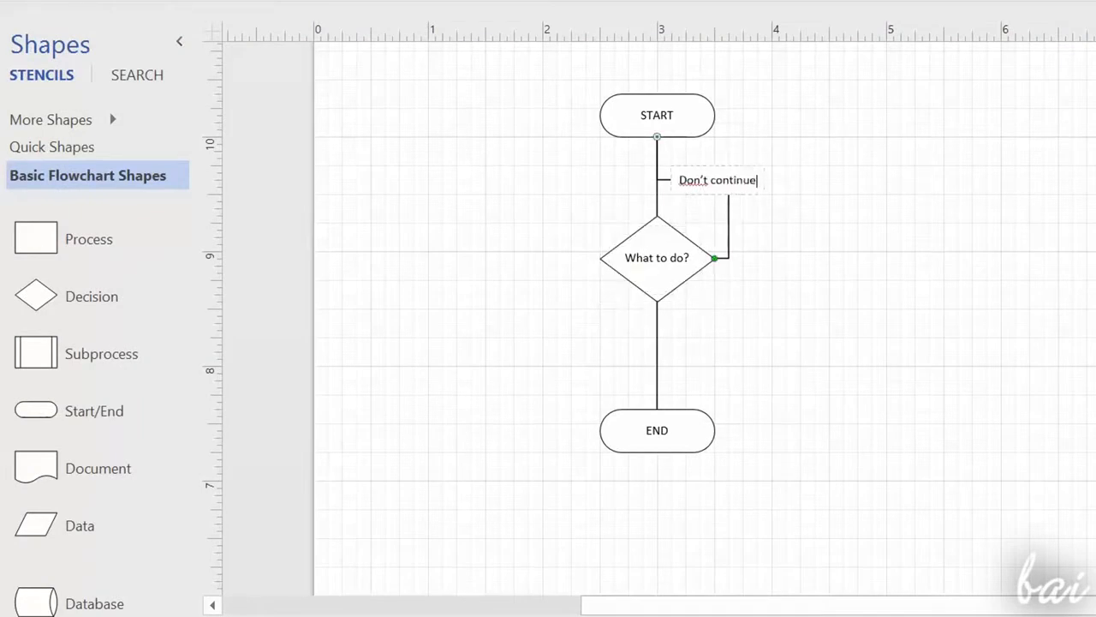
double_click(657, 346)
type("Yes, continue")
Step: Place a Start/End flowchart shape near the upper edge of the empty page
left_click_drag(59, 436, 668, 204)
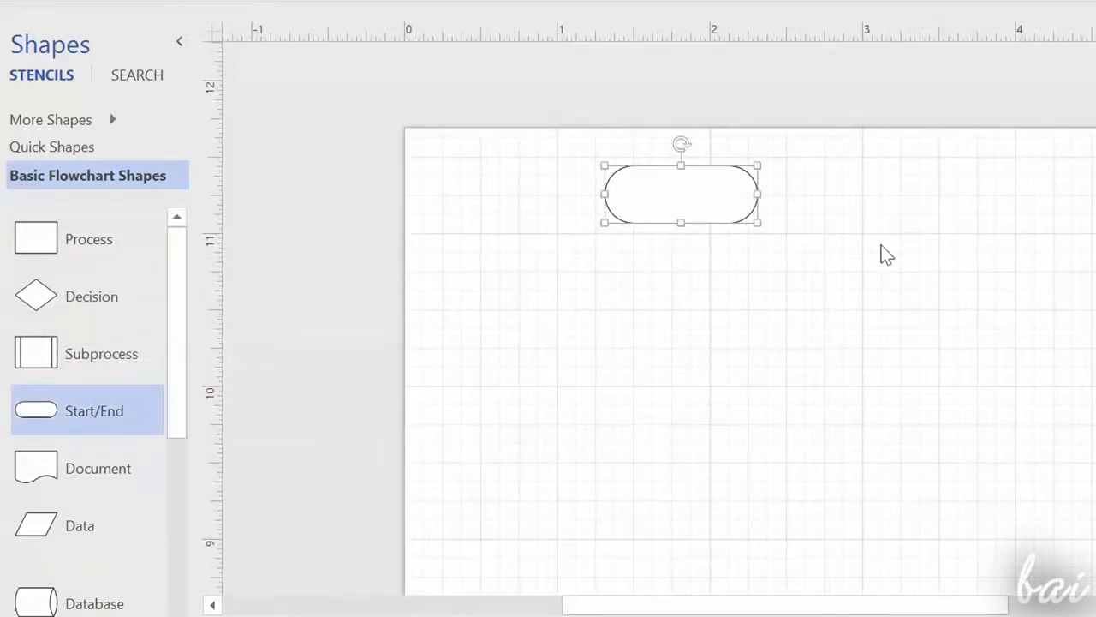
Step: Place two more flowchart shapes in a column beneath the Start/End shape near the page's upper edge
left_click_drag(63, 279, 688, 348)
scroll(688, 347, "down", 3)
left_click_drag(52, 360, 690, 379)
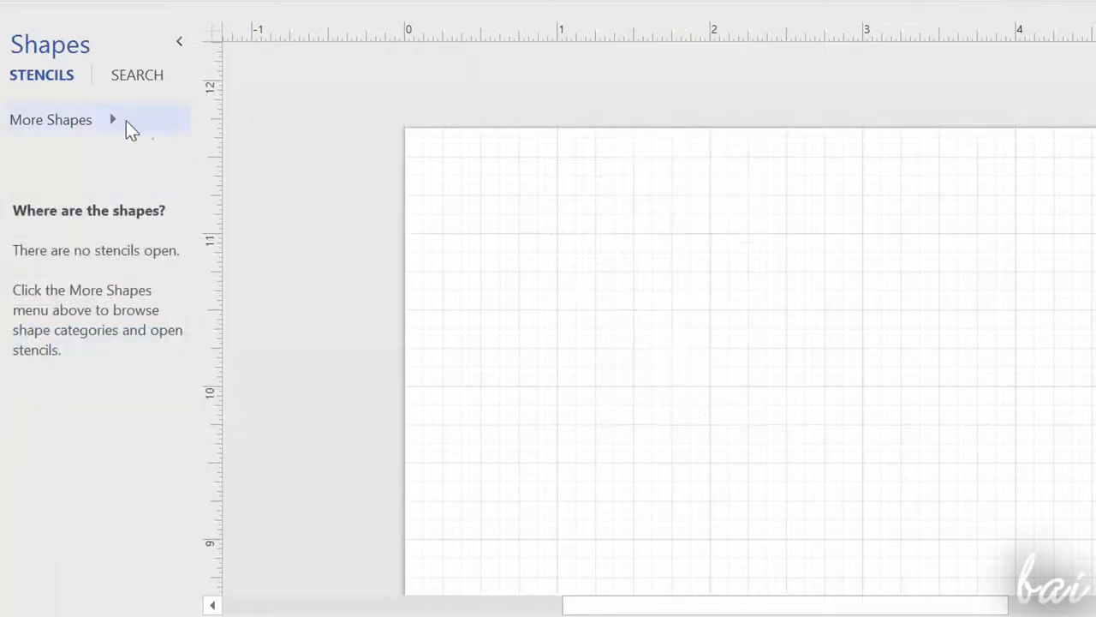
Step: Open the Basic Flowchart Shapes stencil from the Flowchart category and browse through its shapes
left_click(110, 121)
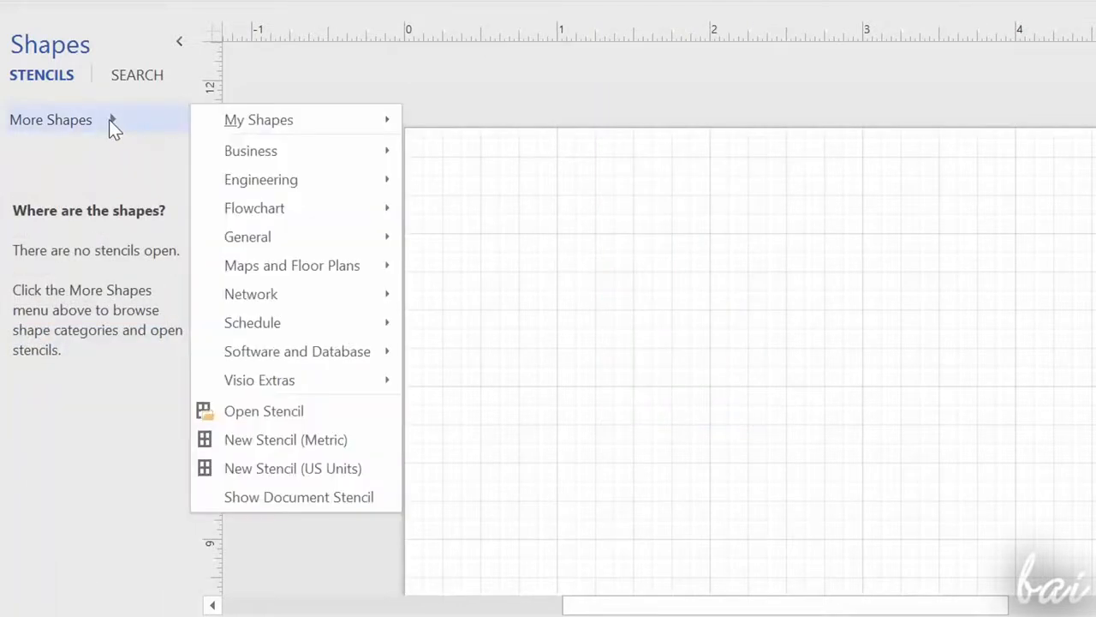
mouse_move(262, 210)
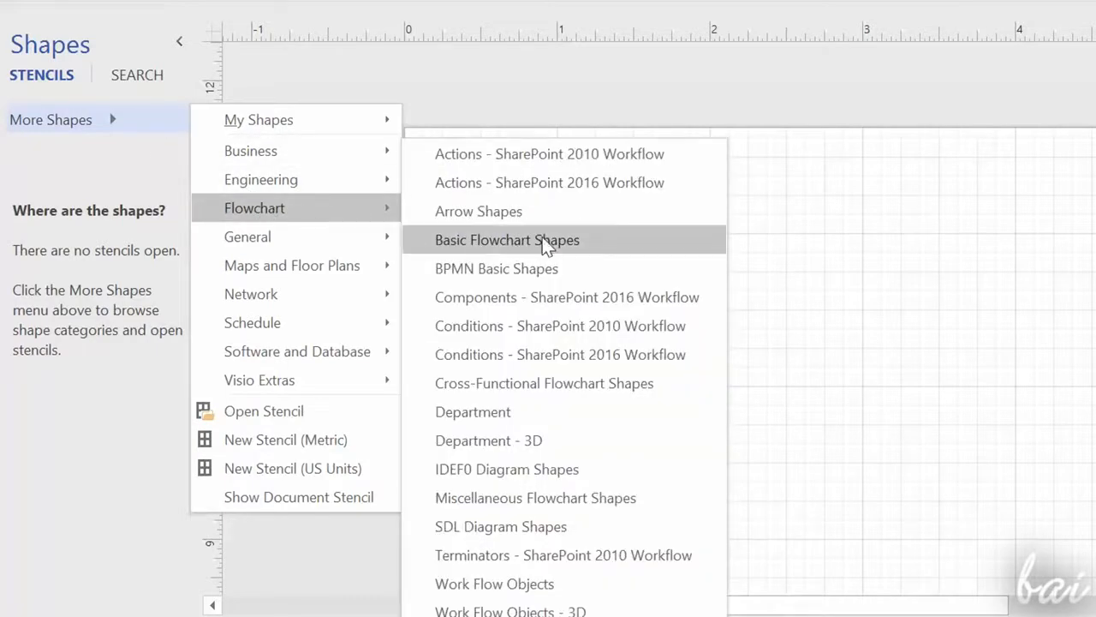
left_click(581, 244)
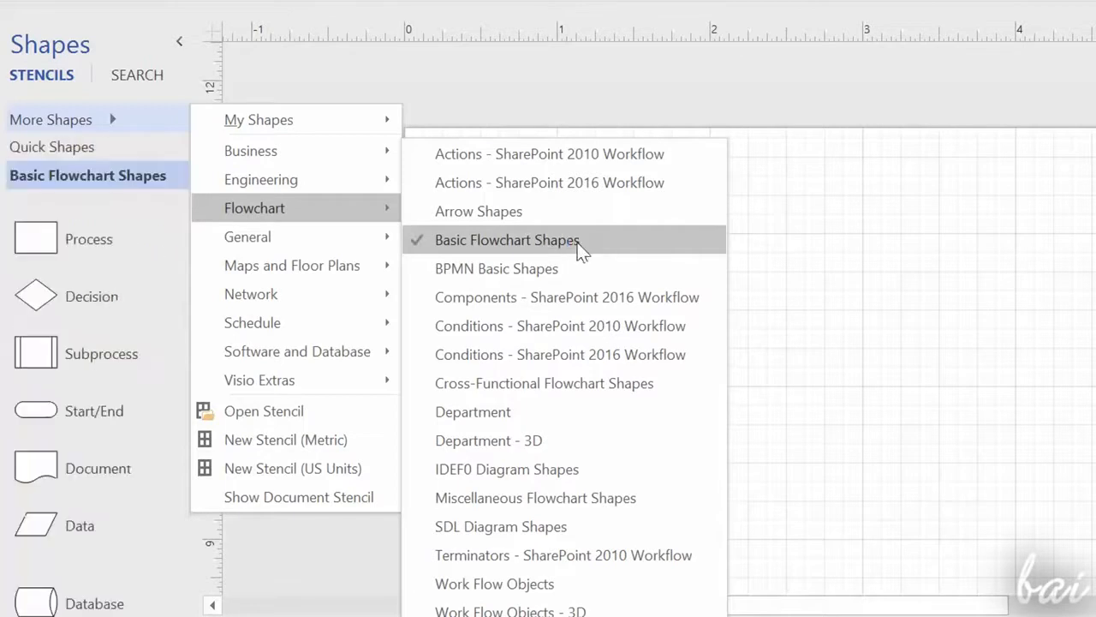
left_click(147, 126)
left_click_drag(180, 304, 181, 534)
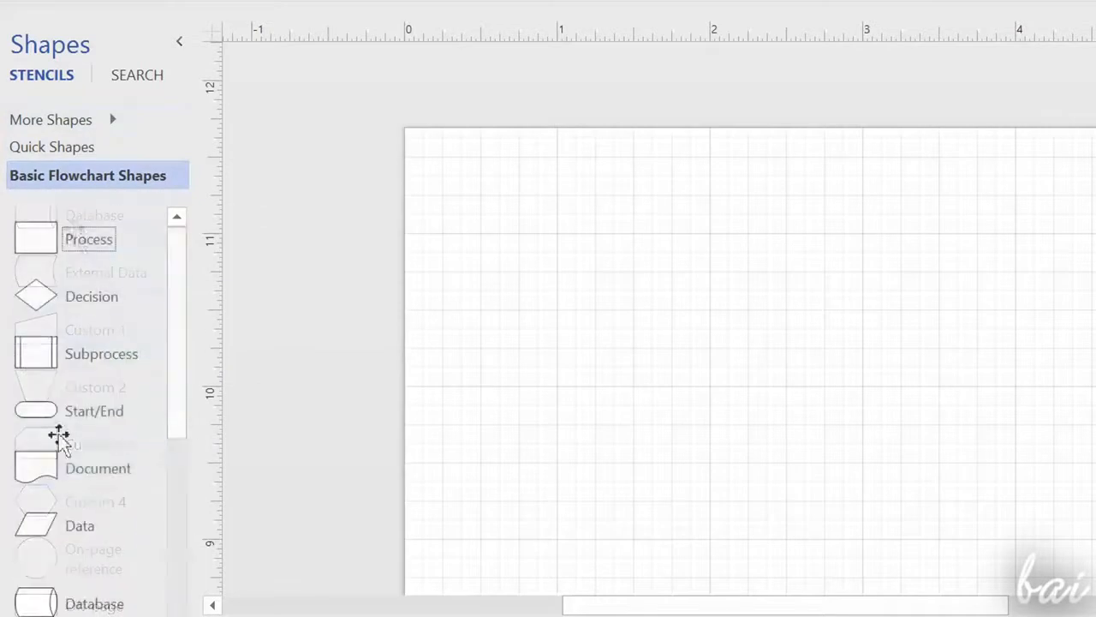
Step: Place a Start/End, a Process, a Decision and a second Start/End shape in one vertical column on the page
left_click_drag(51, 413, 682, 194)
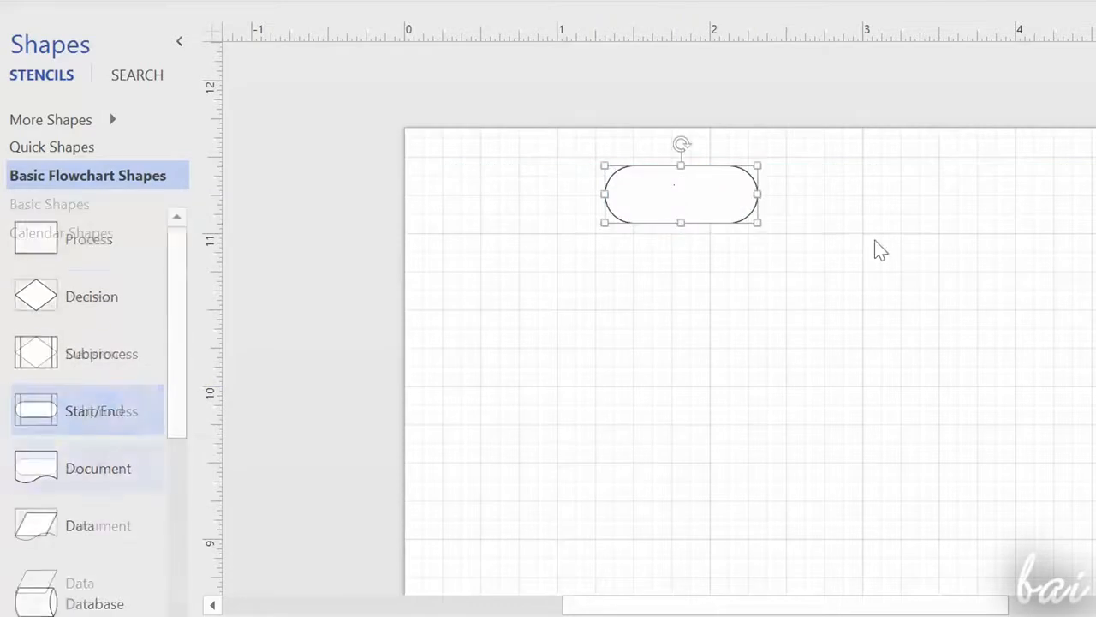
left_click_drag(36, 295, 685, 341)
scroll(384, 365, "down", 3)
left_click_drag(36, 352, 695, 376)
scroll(86, 385, "down", 2)
left_click_drag(36, 428, 317, 465)
left_click_drag(318, 465, 685, 531)
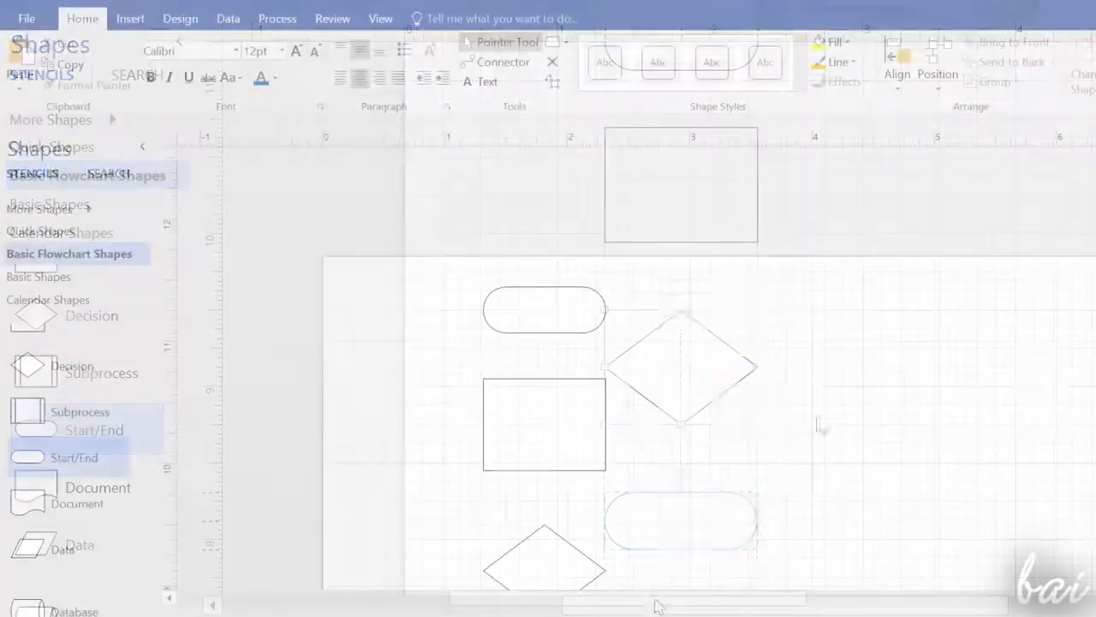
Step: Draw a rectangle about 1.2 in wide in the empty upper area beside the column of flowchart shapes
left_click_drag(665, 604, 800, 609)
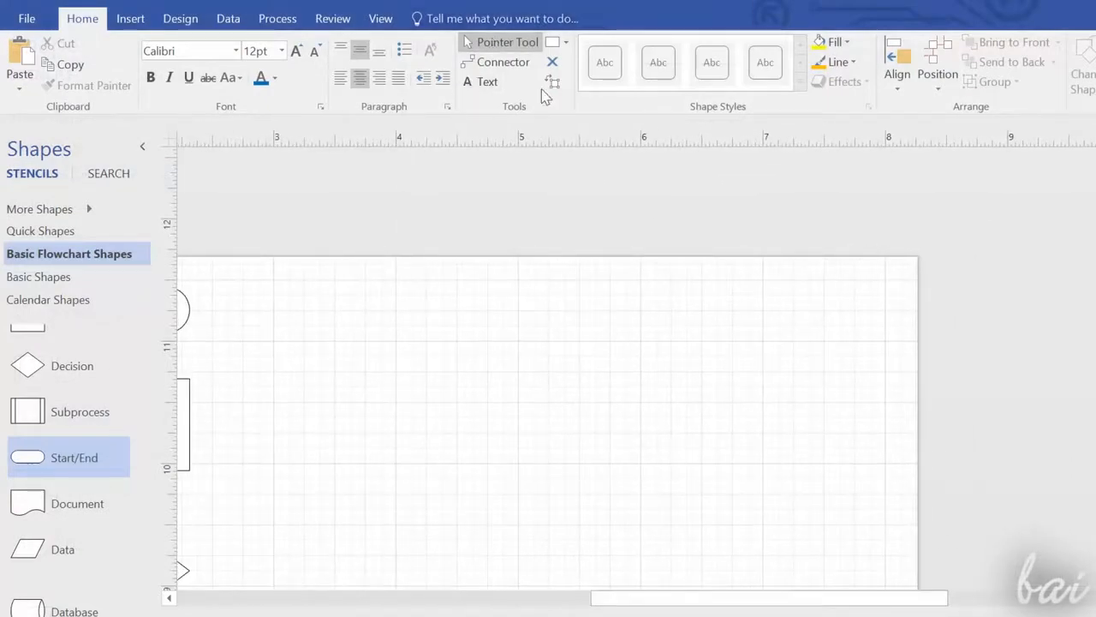
left_click(565, 42)
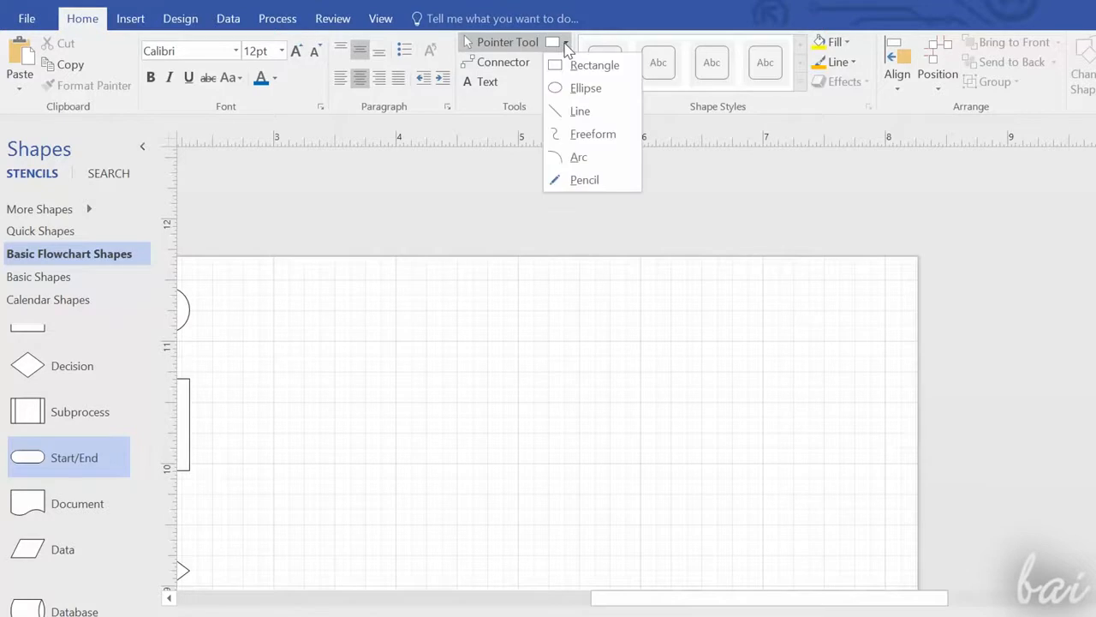
left_click(576, 64)
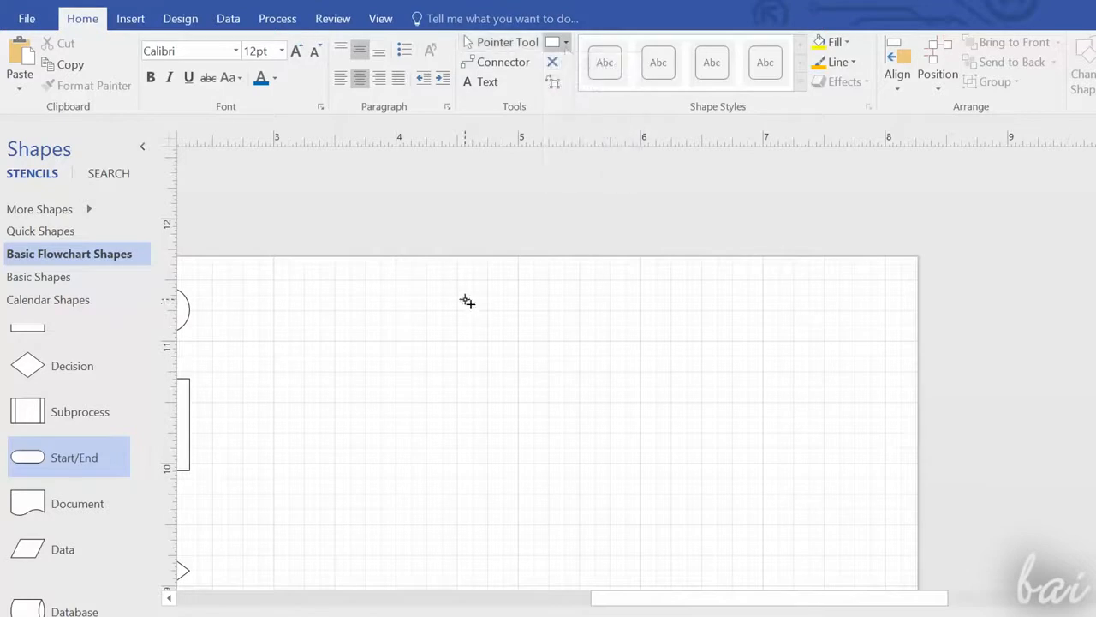
left_click_drag(555, 347, 606, 367)
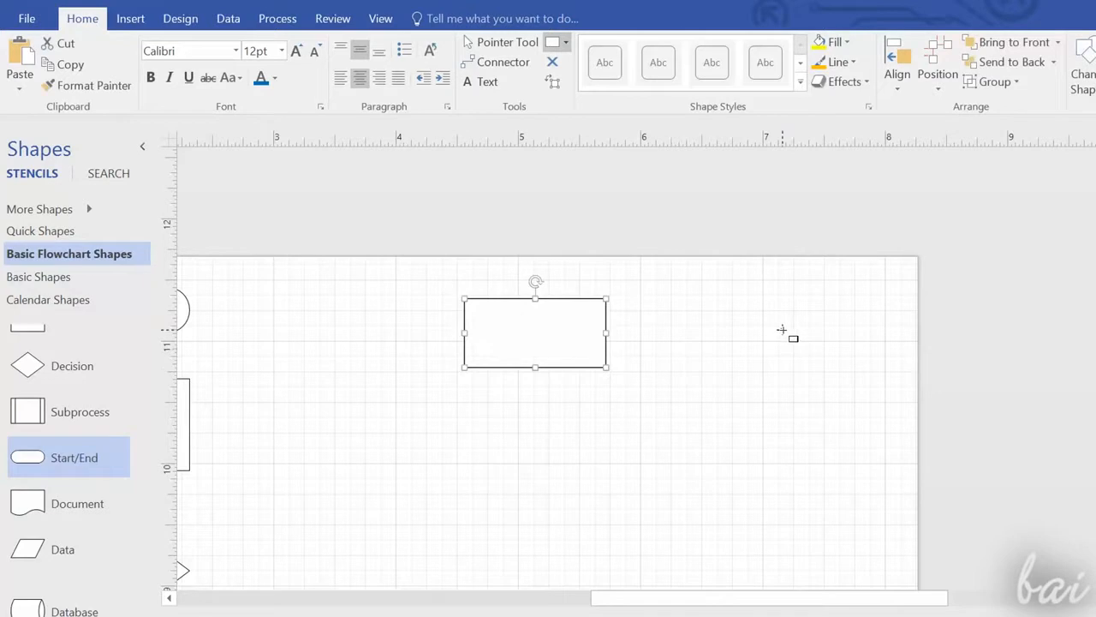
Step: Draw an ellipse about 0.9 in wide on the free side of the drawn rectangle
left_click(566, 42)
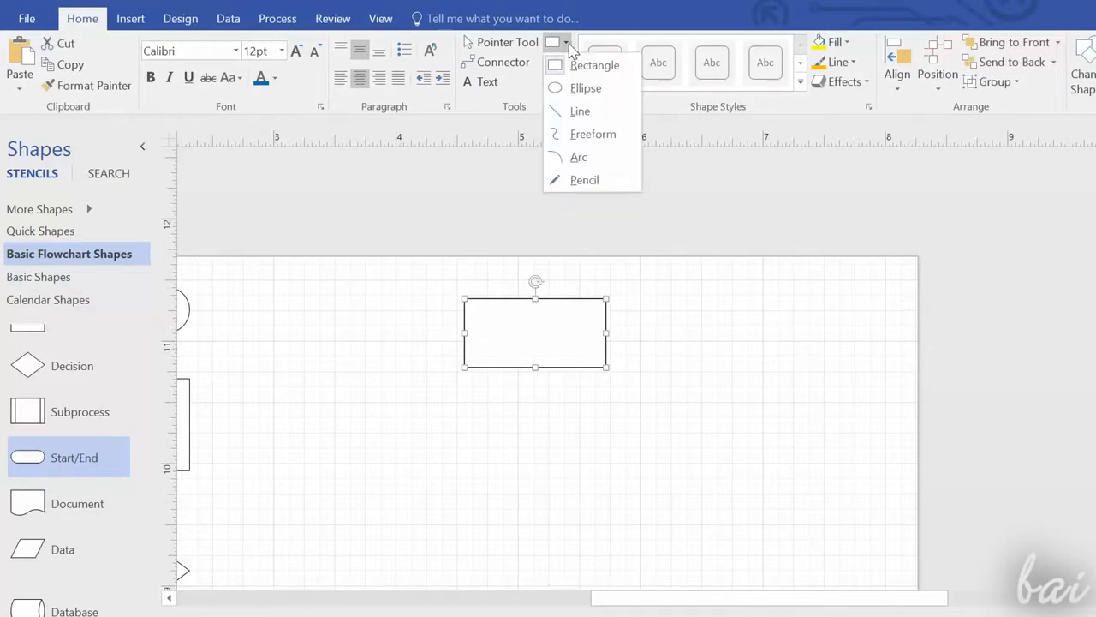
left_click(587, 91)
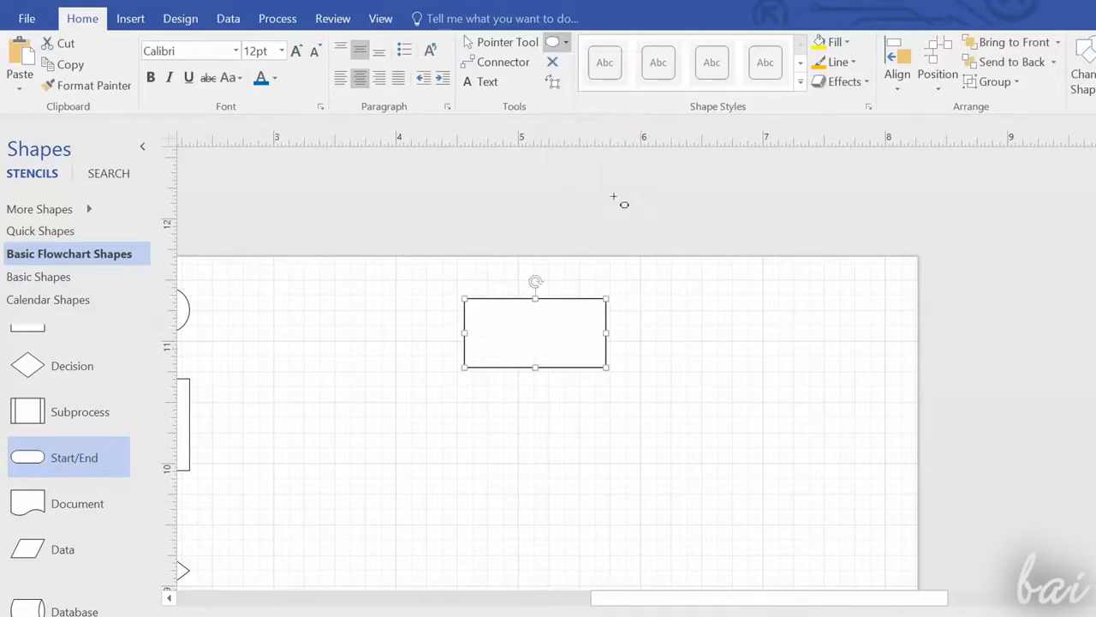
left_click_drag(758, 345, 779, 294)
Step: Draw a wavy freeform curve about 0.9 in wide beneath the drawn rectangle
left_click(566, 42)
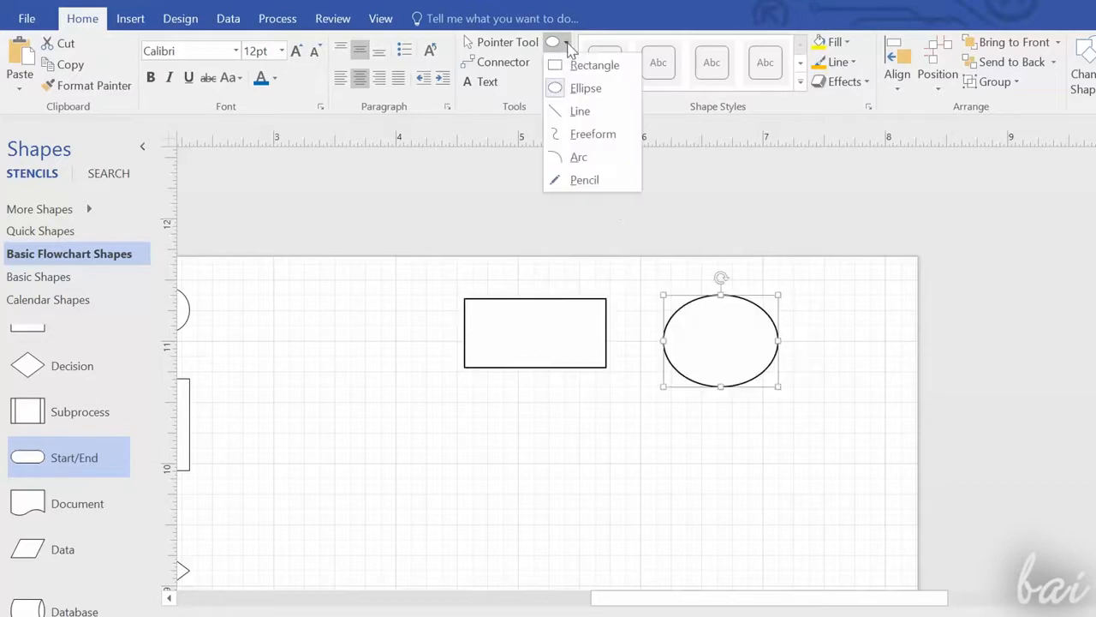
left_click(582, 135)
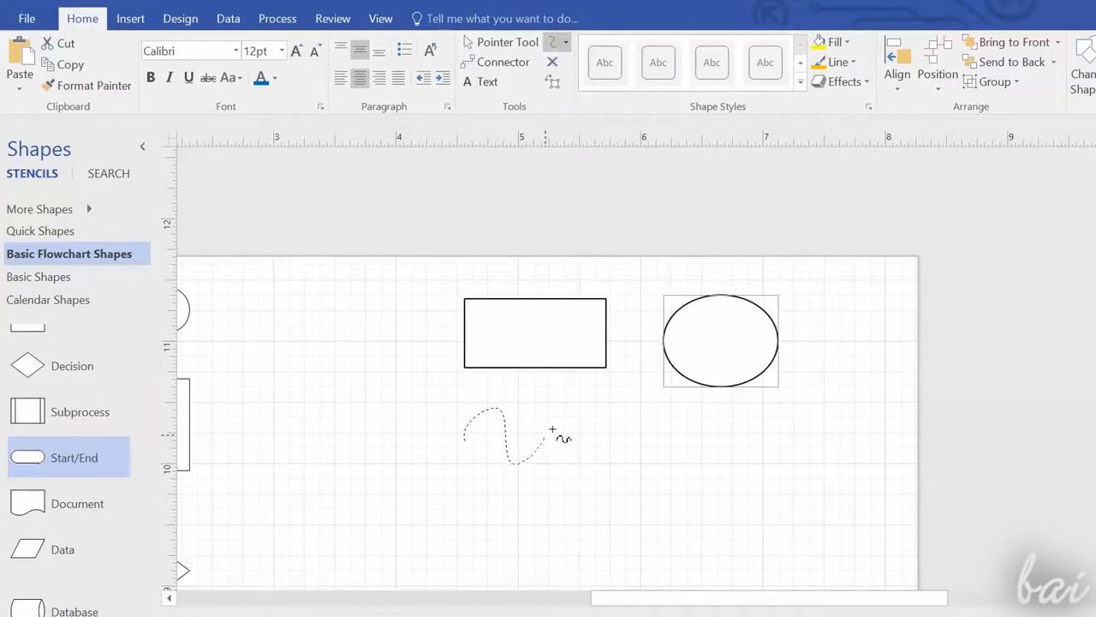
left_click_drag(570, 472, 571, 470)
Step: Draw an arc on the empty area beneath the ellipse with the Arc tool
left_click(565, 42)
left_click(580, 158)
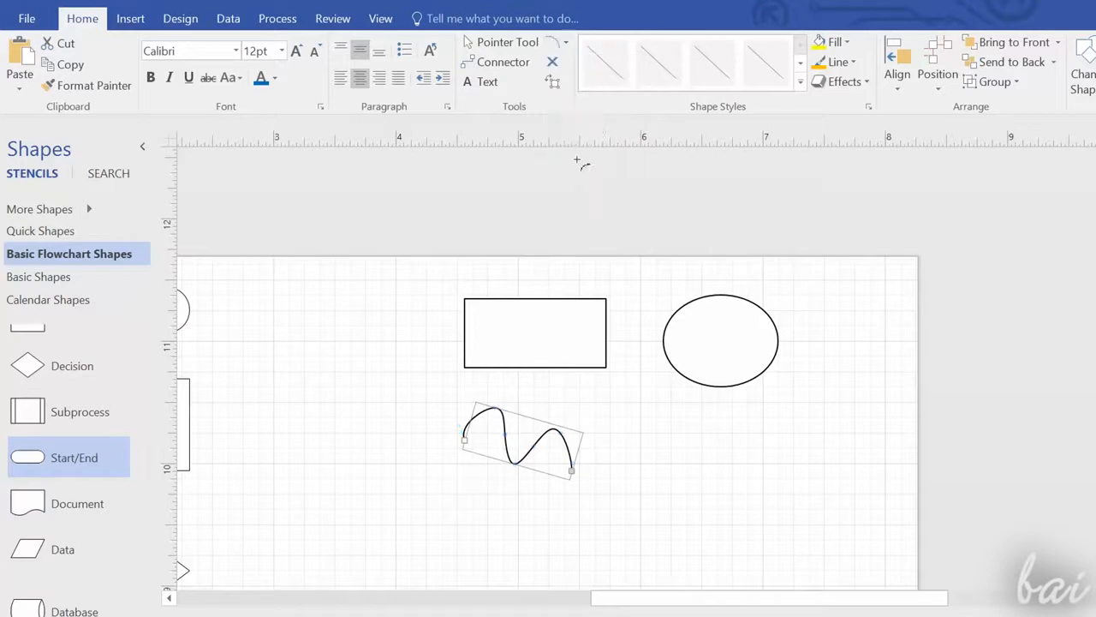
left_click_drag(750, 494, 750, 494)
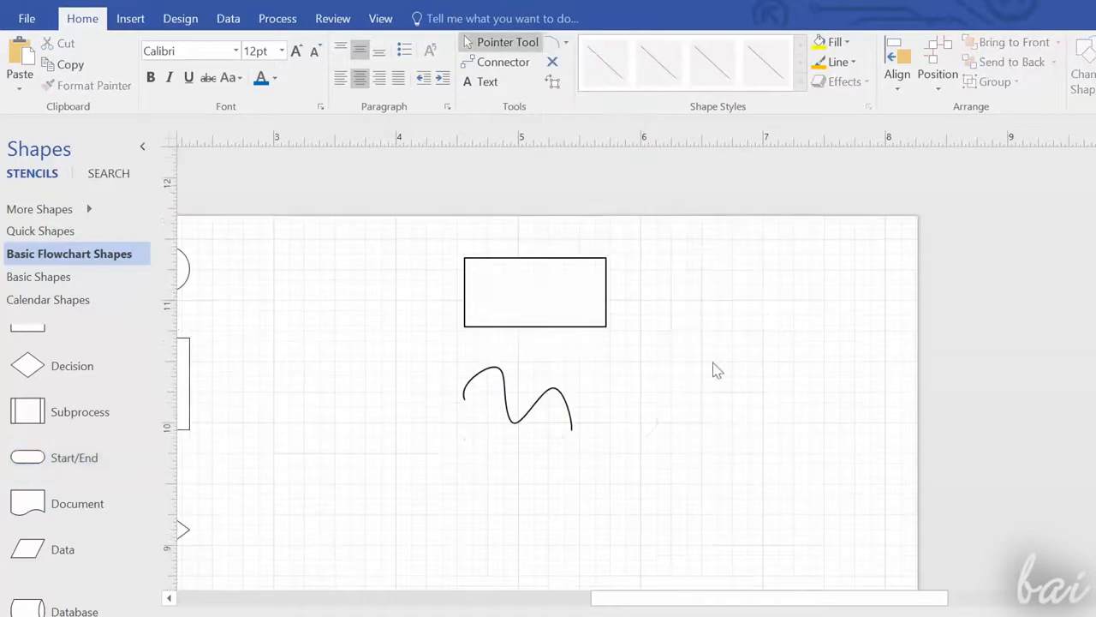
Step: Examine the page's flowchart column and drawn shapes at different zoom levels, ending close on the uppermost shapes
scroll(695, 360, "down", 6)
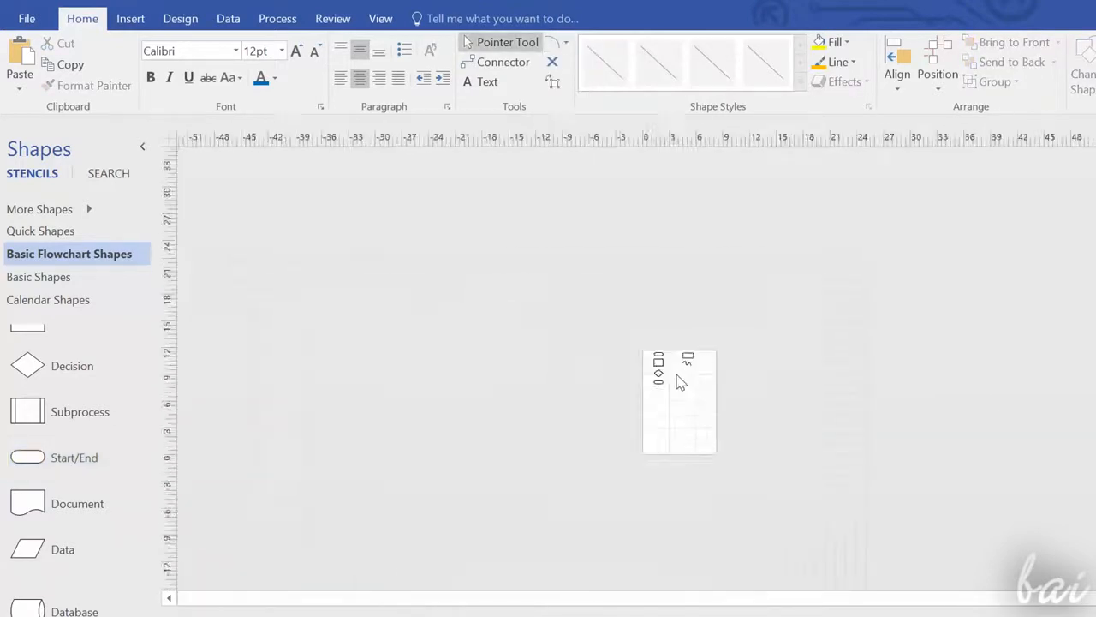
scroll(682, 354, "up", 5)
scroll(682, 360, "up", 3)
scroll(685, 363, "down", 5)
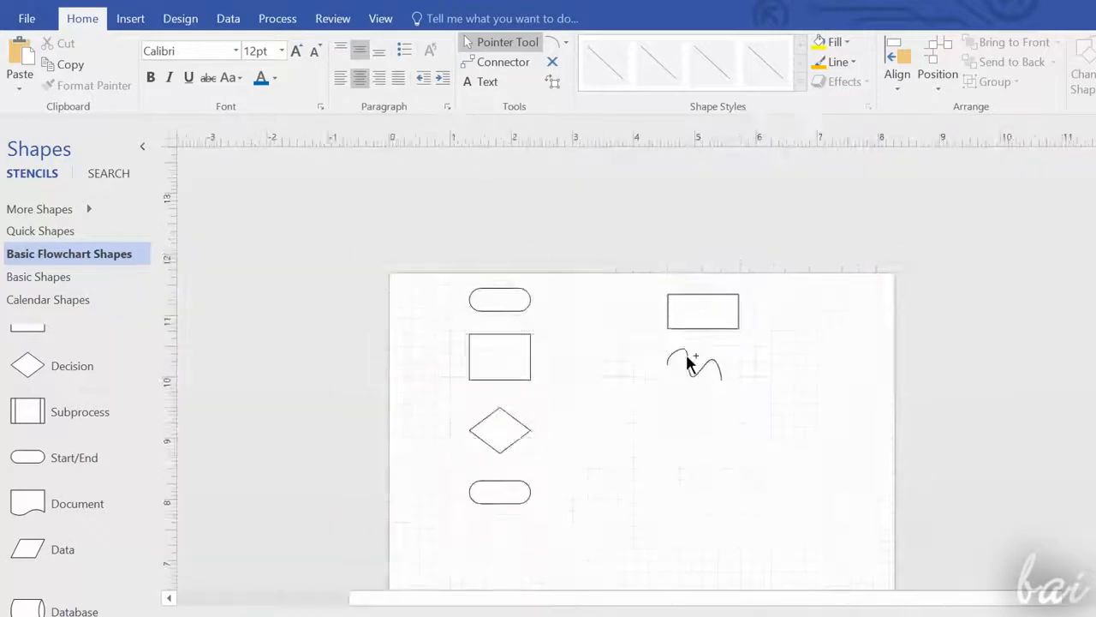
scroll(591, 348, "up", 4)
scroll(580, 344, "down", 4)
scroll(579, 345, "down", 2)
scroll(585, 318, "up", 4)
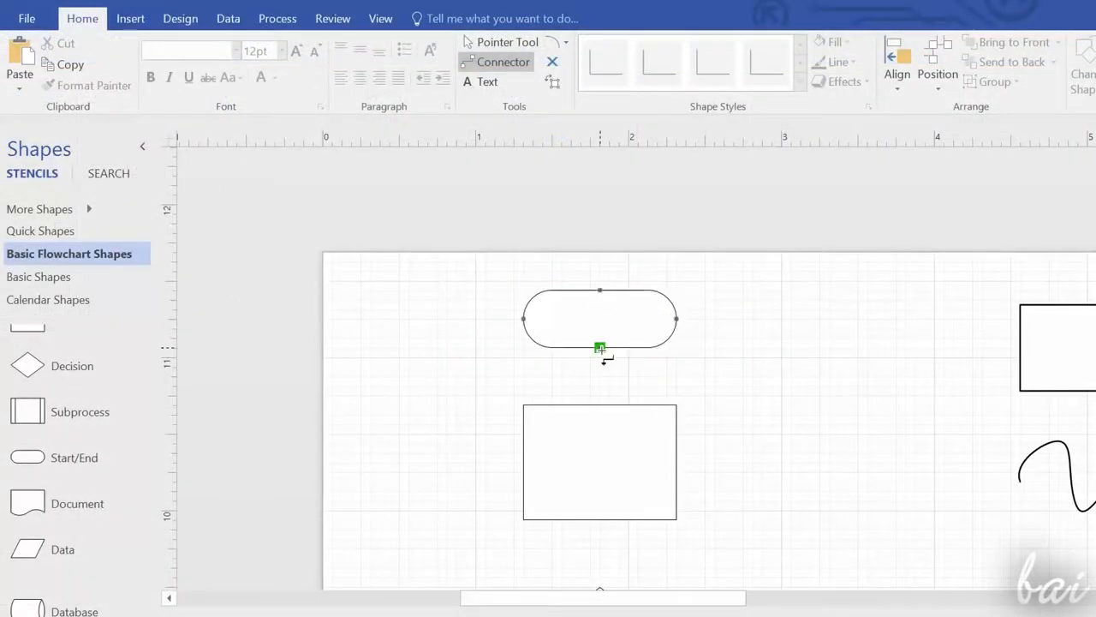
Step: Link the four flowchart shapes from top to bottom with straight vertical connectors between each neighbouring pair
scroll(496, 318, "down", 3)
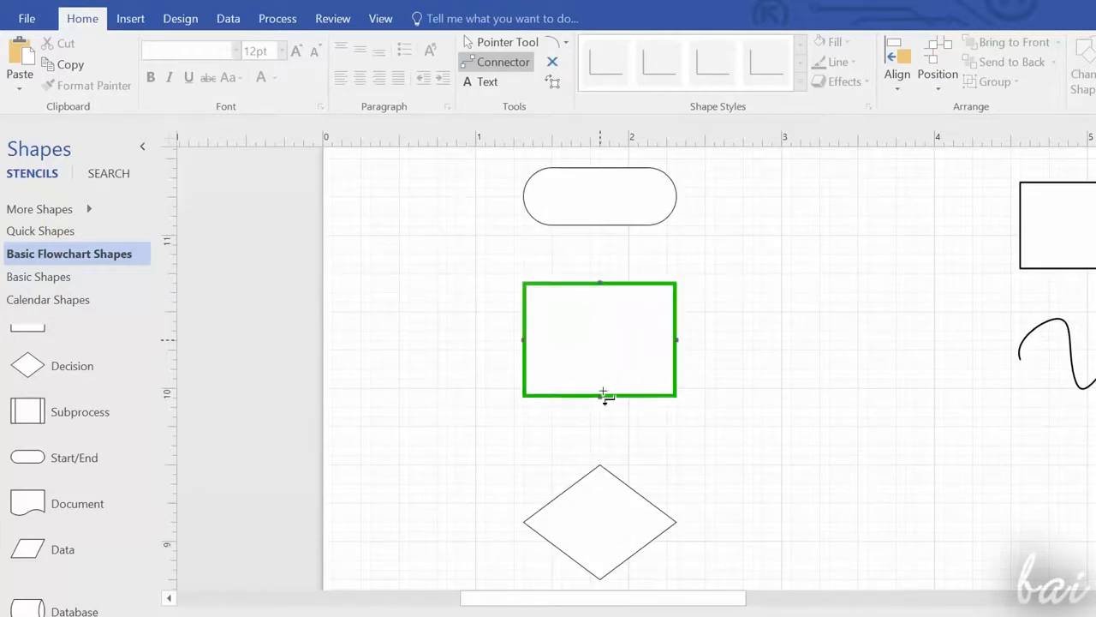
scroll(614, 399, "up", 2)
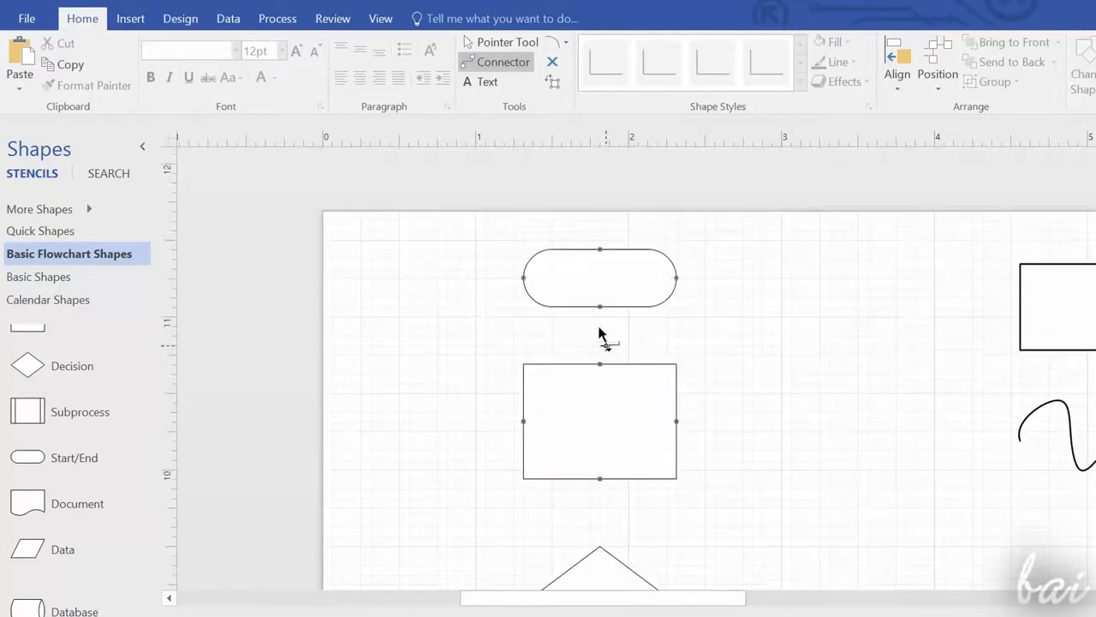
left_click_drag(600, 363, 599, 364)
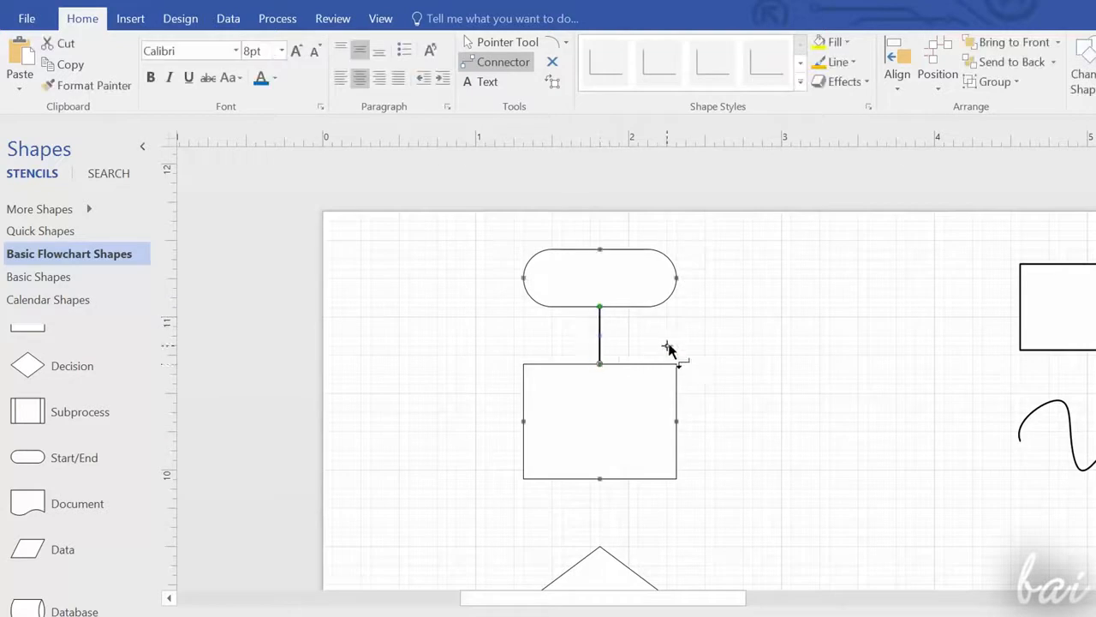
scroll(685, 347, "down", 3)
left_click_drag(599, 424, 600, 355)
scroll(685, 380, "down", 3)
left_click_drag(608, 475, 599, 484)
Step: Connect the Decision shape's free side corner facing the drawn rectangle back to the lower connection point of the upper Start/End shape
scroll(704, 457, "up", 4)
scroll(700, 406, "down", 1)
scroll(704, 334, "up", 1)
scroll(701, 351, "down", 1)
scroll(701, 353, "down", 1)
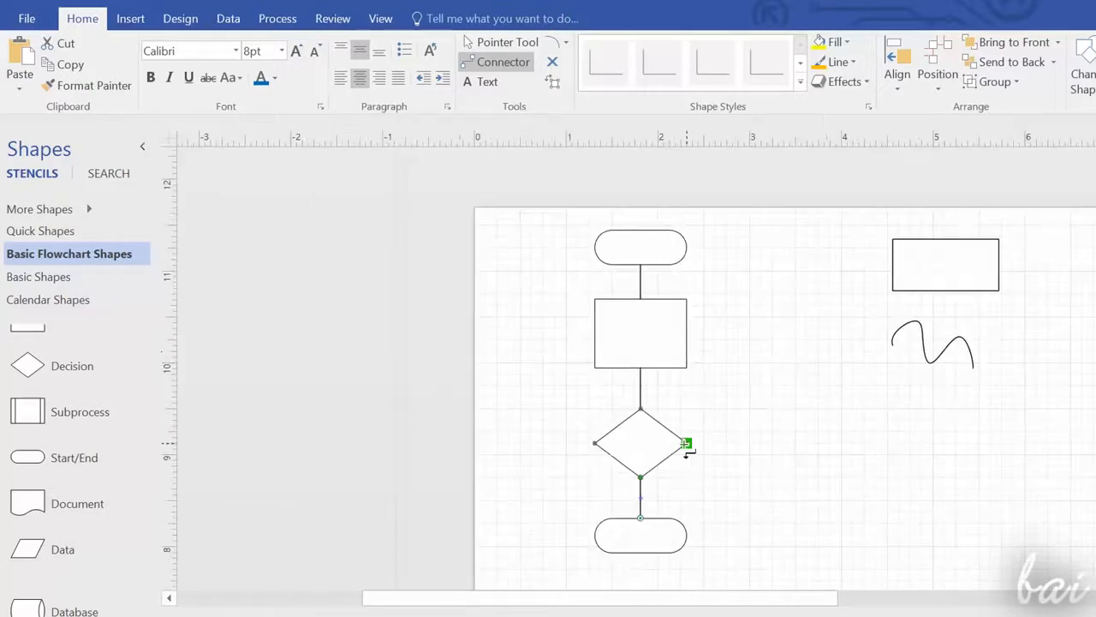
left_click_drag(734, 292, 640, 262)
Step: Reroute the loop connector by moving its vertical segment away from the flowchart and its horizontal segment slightly up towards the Start/End shape
scroll(716, 317, "up", 1)
left_click_drag(689, 372, 797, 371)
left_click(747, 300)
scroll(795, 371, "down", 2)
scroll(643, 359, "up", 1)
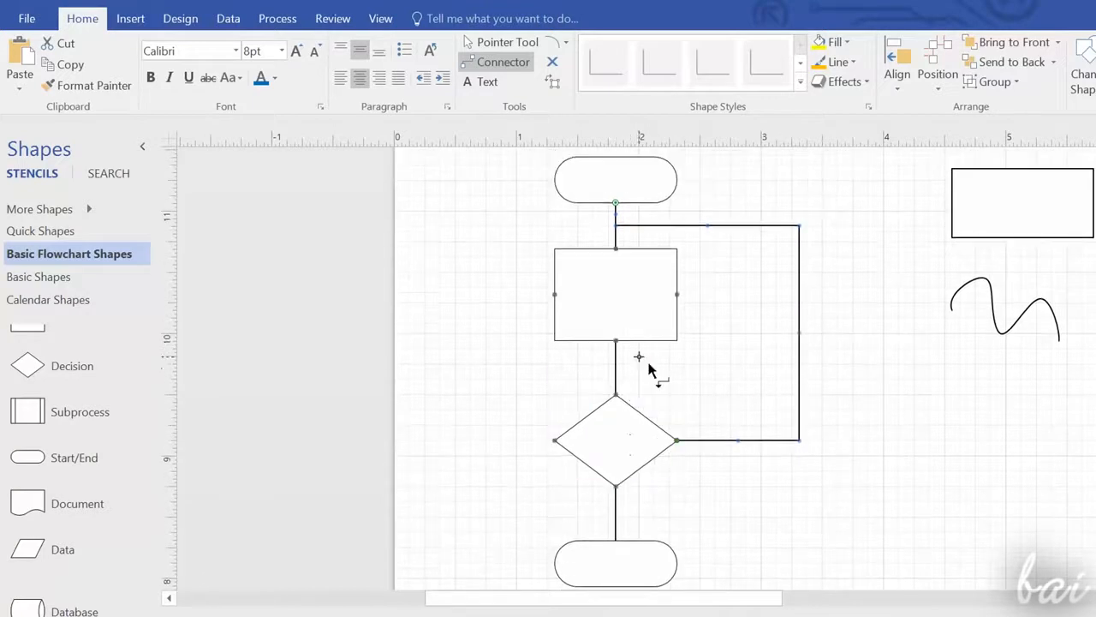
scroll(685, 274, "up", 2)
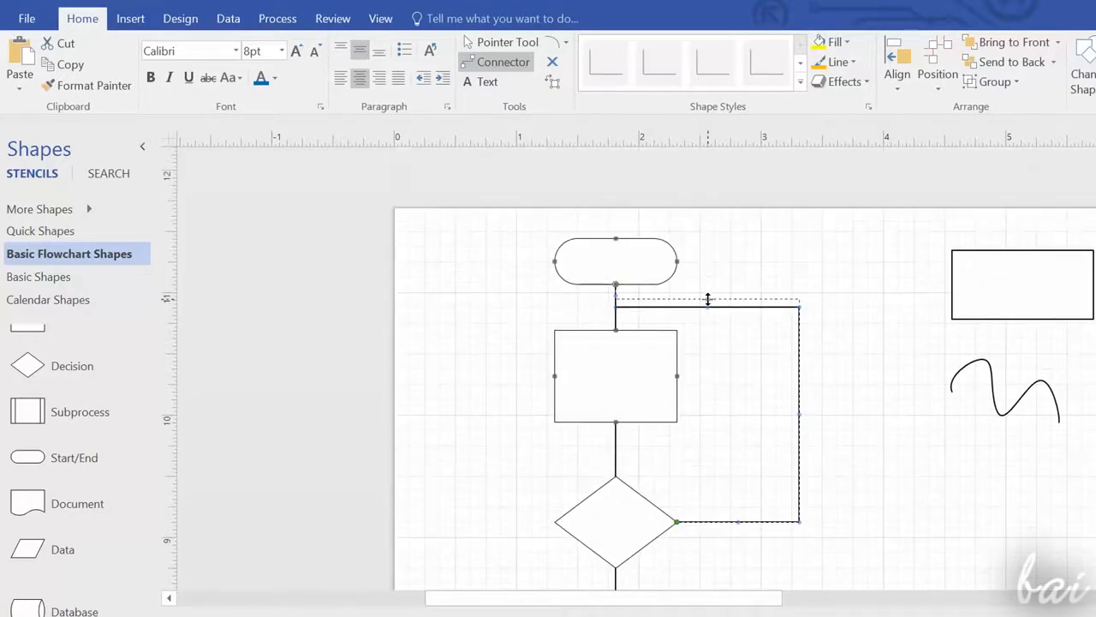
scroll(724, 287, "down", 2)
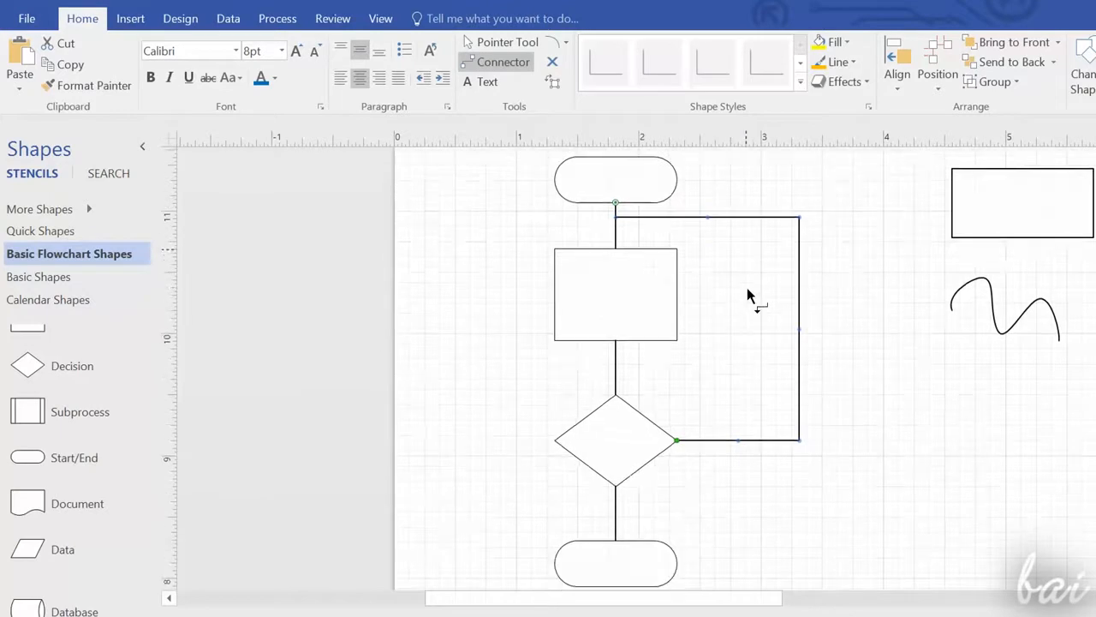
scroll(747, 295, "down", 1, "ctrl")
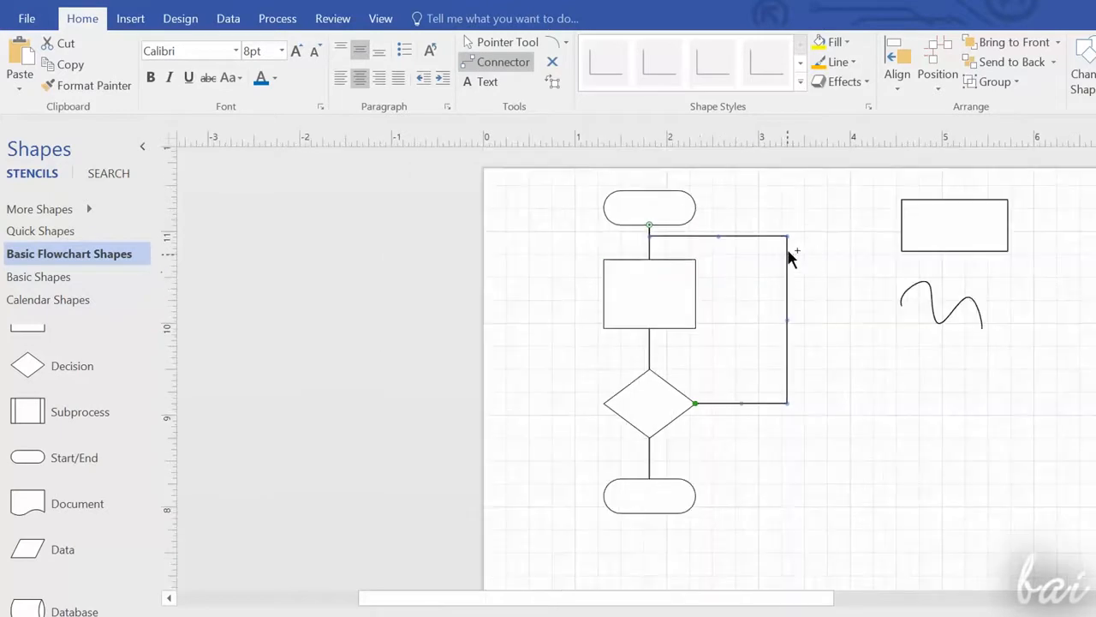
scroll(747, 256, "up", 1, "ctrl")
scroll(750, 257, "down", 1, "ctrl")
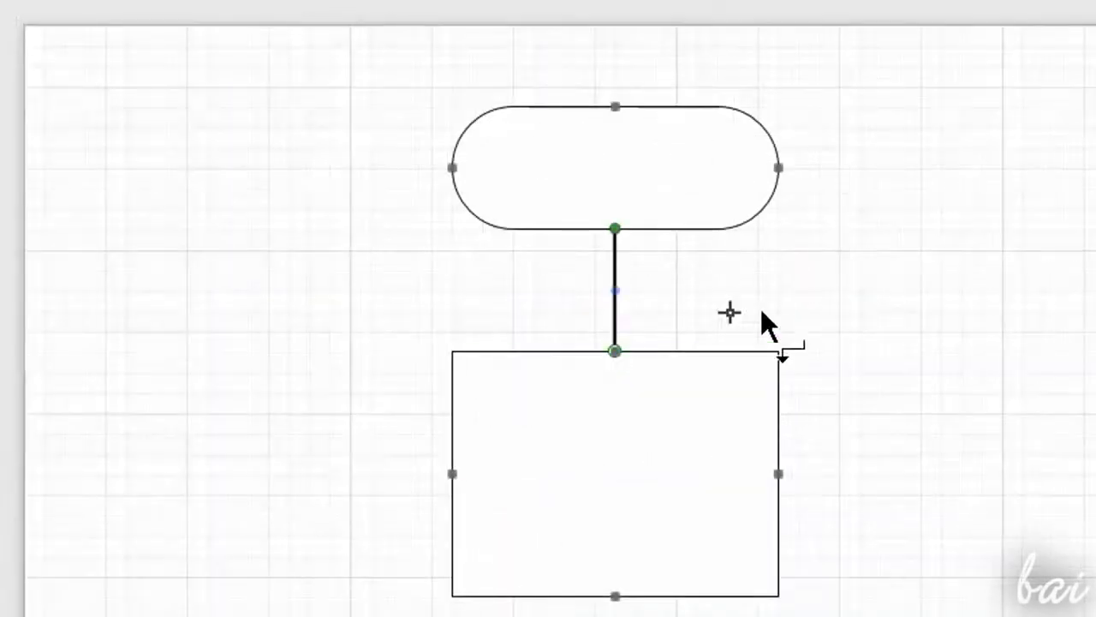
Step: Connect the Process shape to the Decision shape and the Decision shape to the Start/End shape below it
left_click_drag(615, 336, 615, 479)
left_click_drag(615, 549, 631, 615)
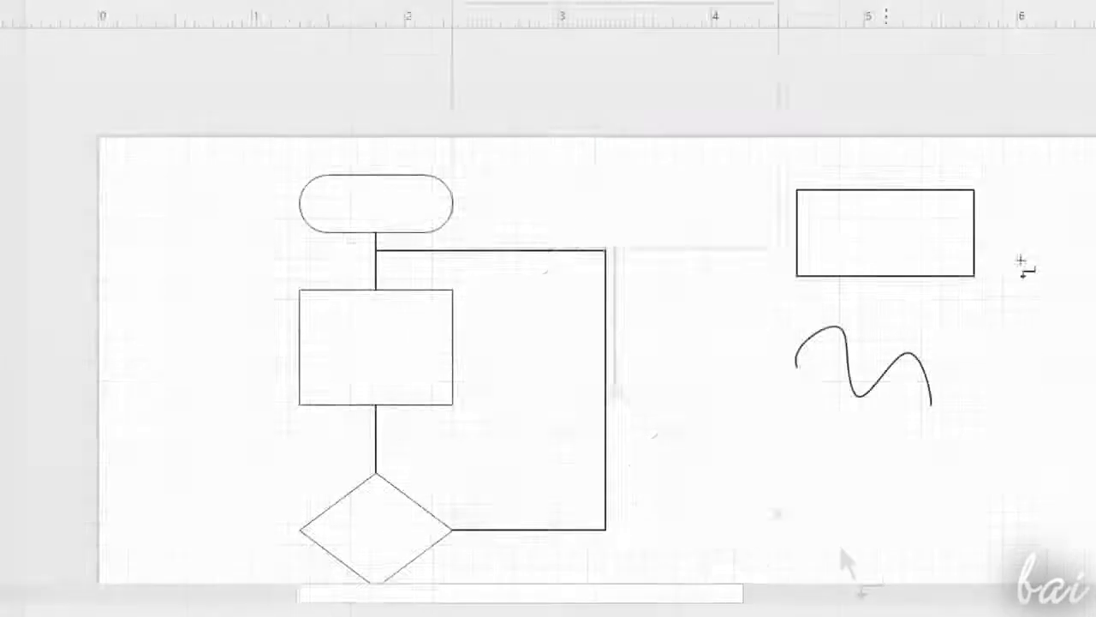
Step: Move the Decision shape's connection point holding the loop connector from the side corner a short way up the adjoining upper edge
scroll(973, 240, "up", 3)
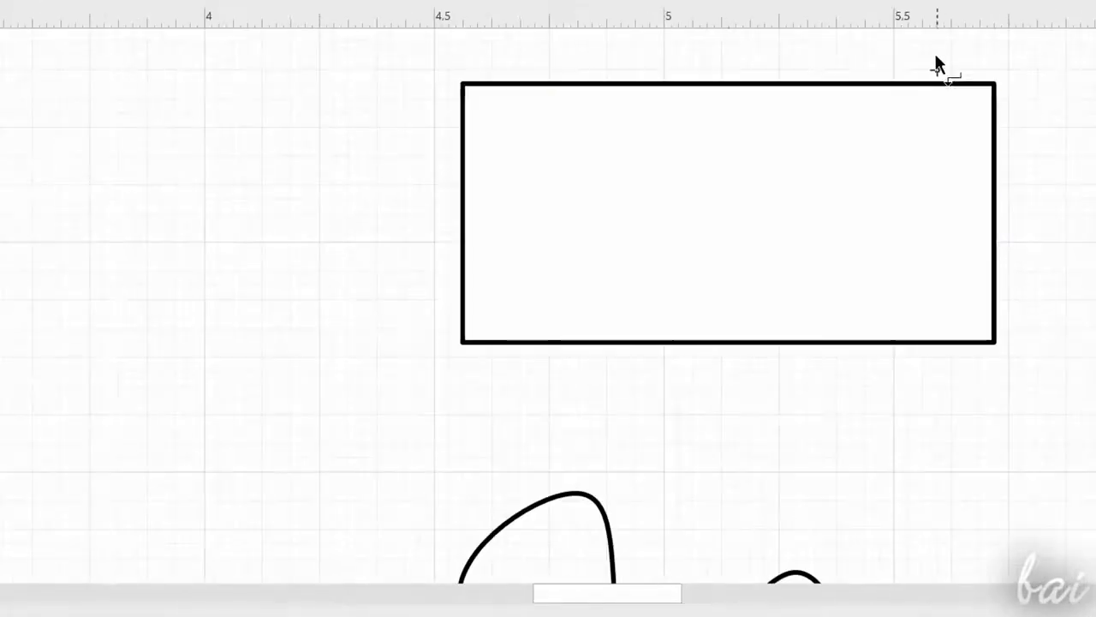
scroll(591, 154, "down", 3)
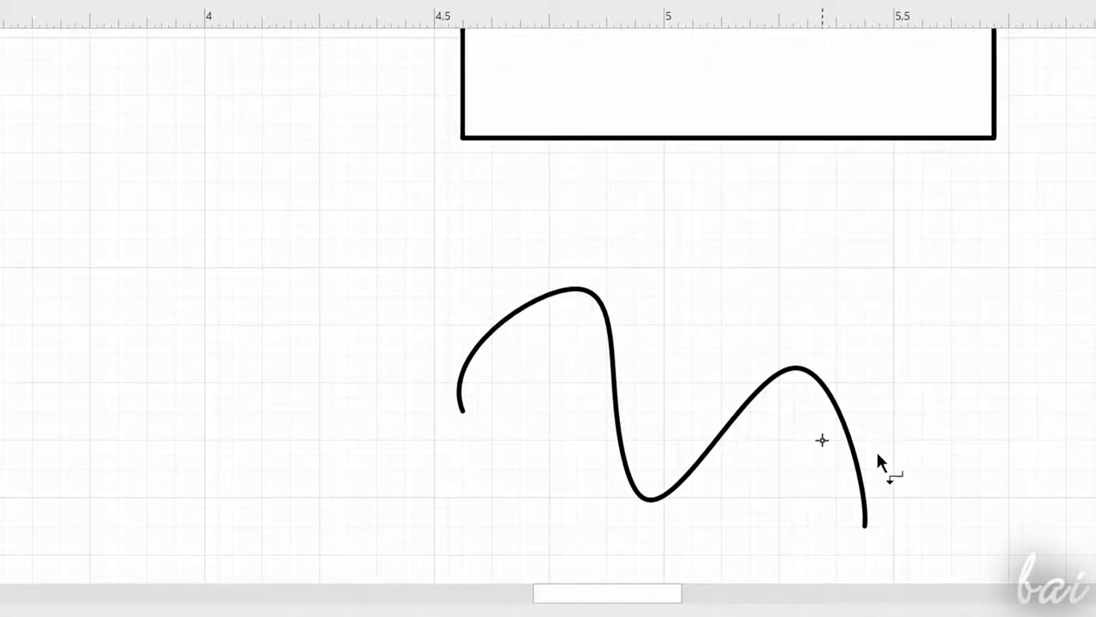
scroll(893, 463, "down", 3)
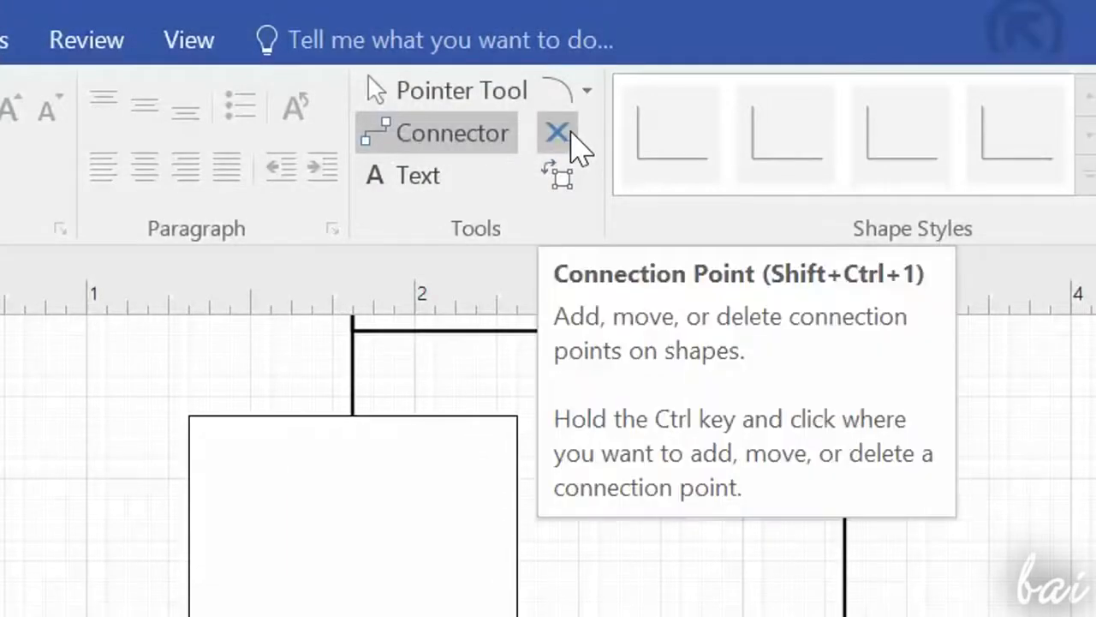
left_click(571, 134)
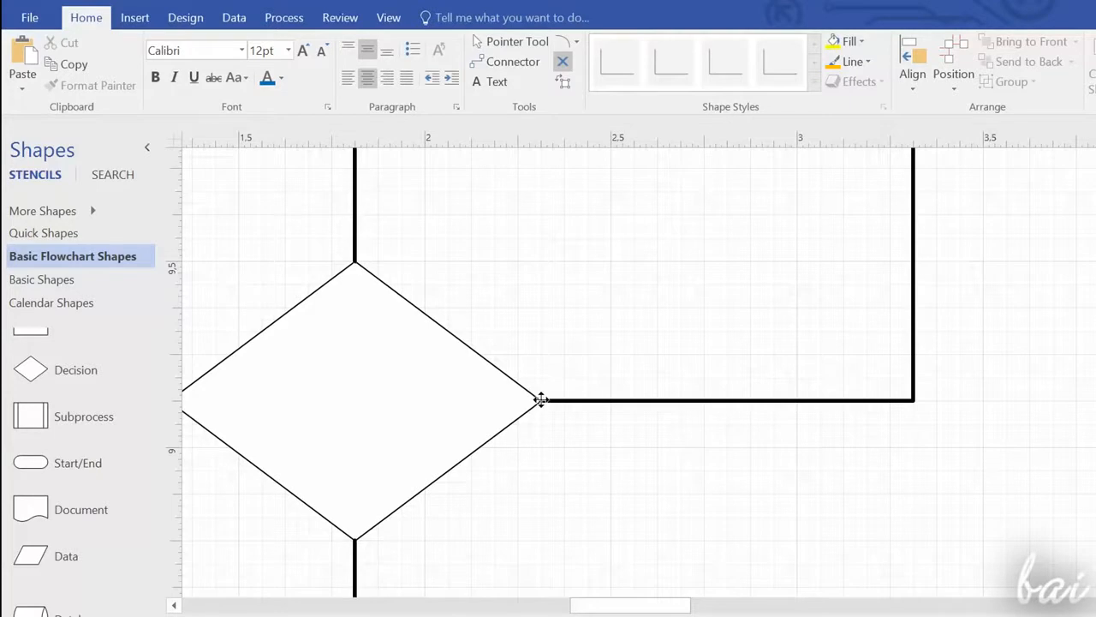
left_click(525, 388)
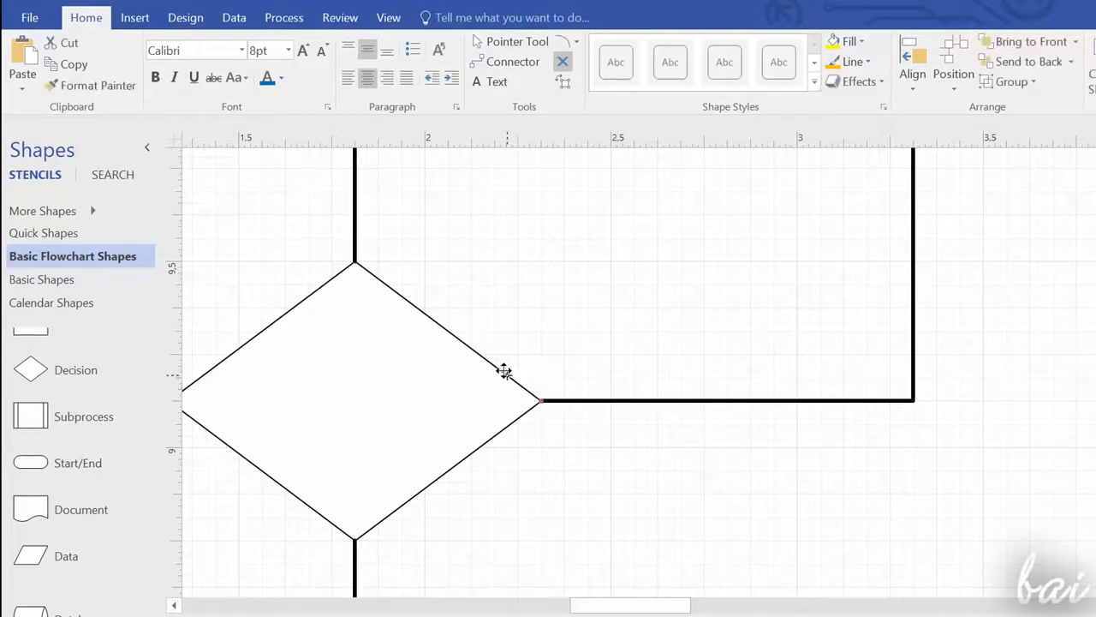
left_click_drag(500, 368, 501, 368)
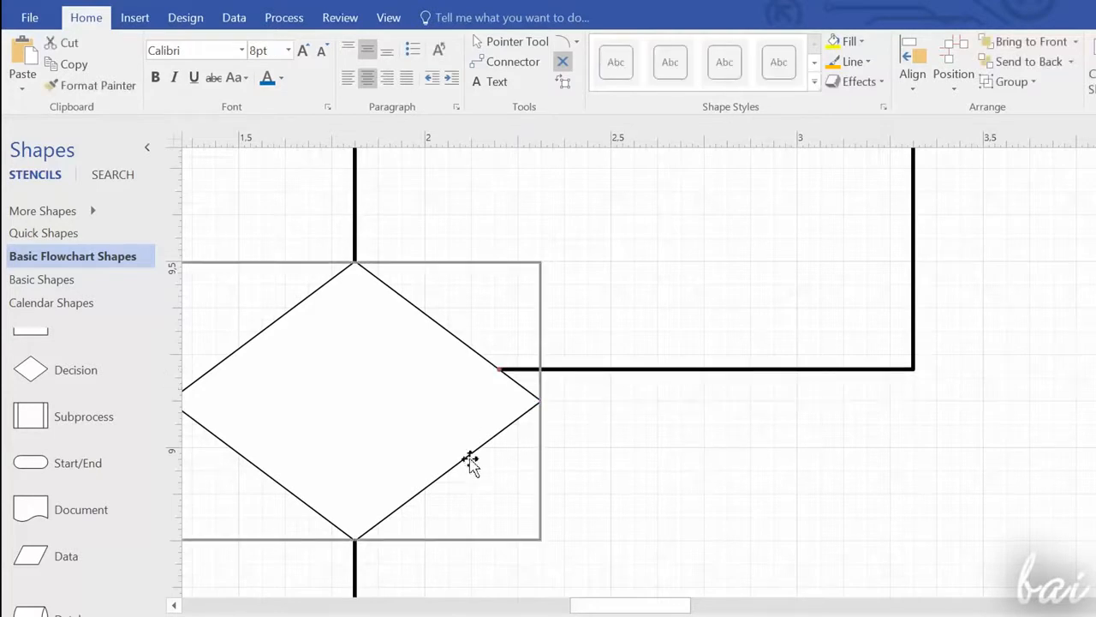
Step: Slide the loop connector's connection point around the Decision shape: further up the edge, back to the side corner, and onto the lower edge
scroll(471, 463, "down", 3)
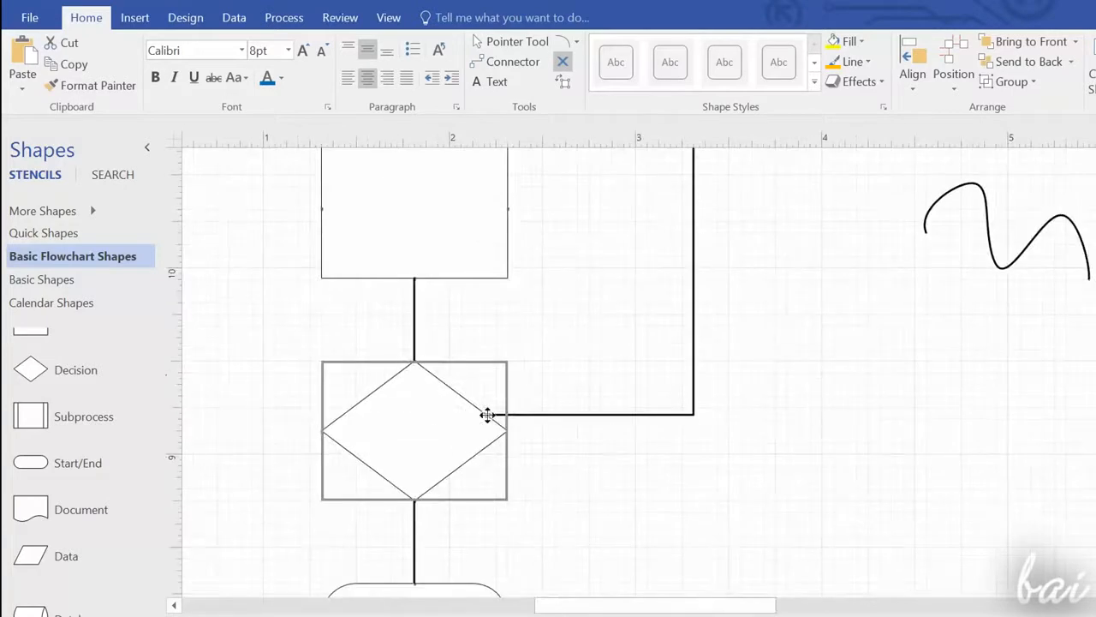
left_click_drag(448, 385, 448, 385)
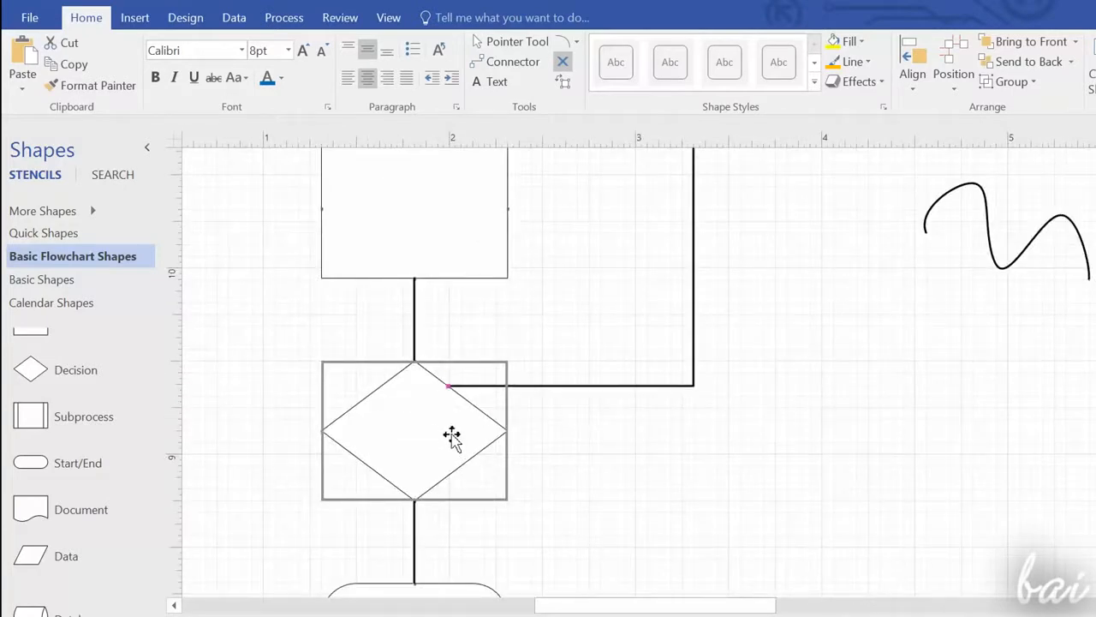
left_click_drag(507, 430, 507, 429)
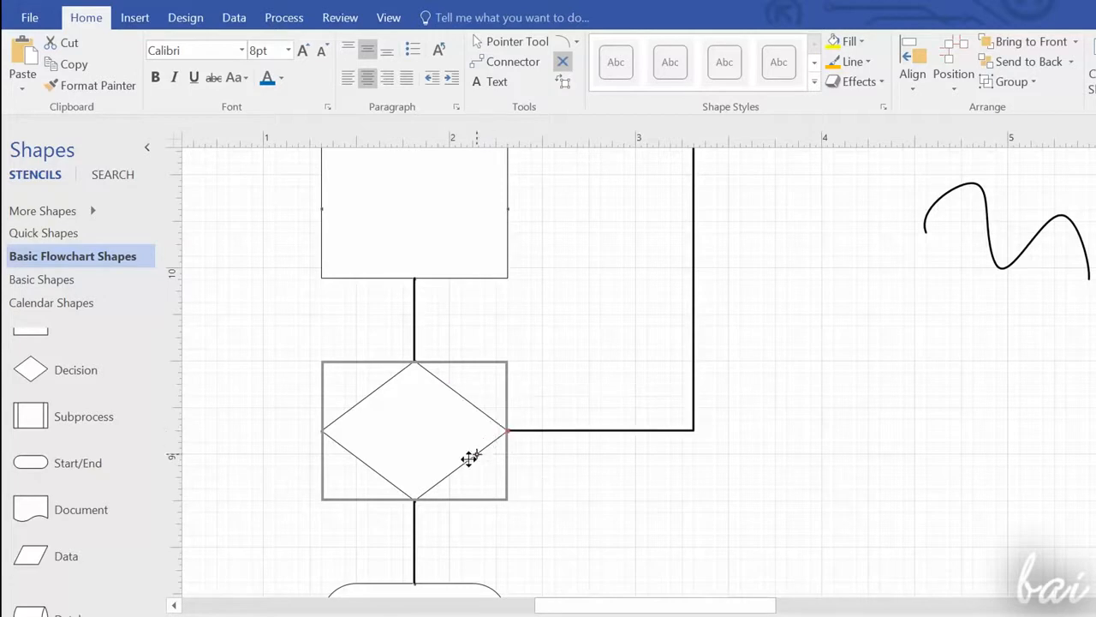
left_click_drag(441, 470, 442, 471)
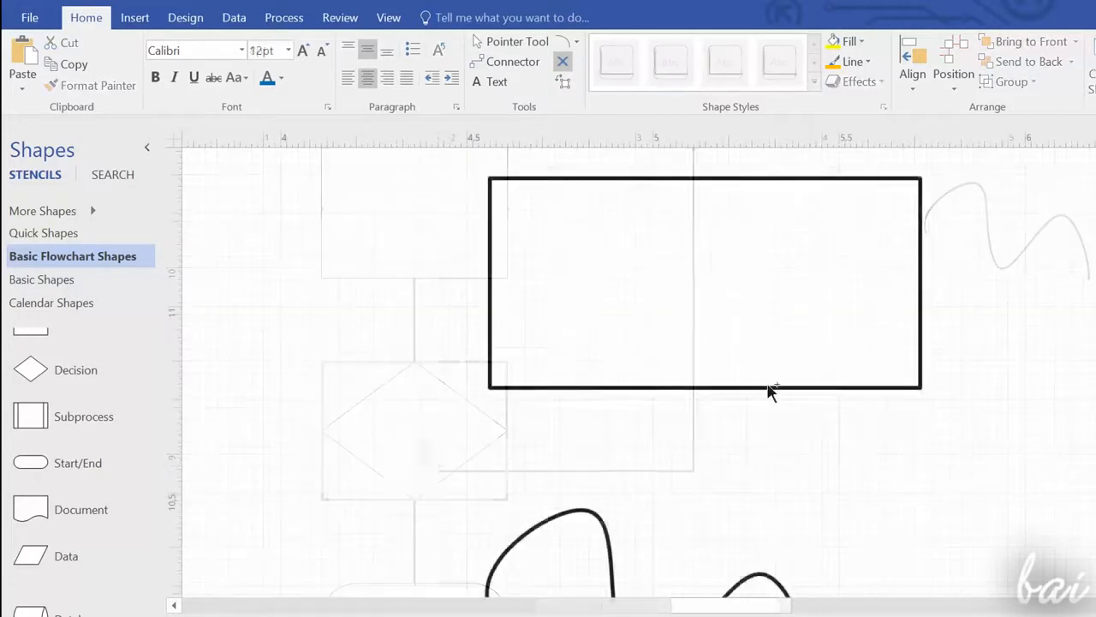
Step: Add connection points to the drawn rectangle at the midpoints of its two vertical sides and its lower side
scroll(768, 387, "down", 1)
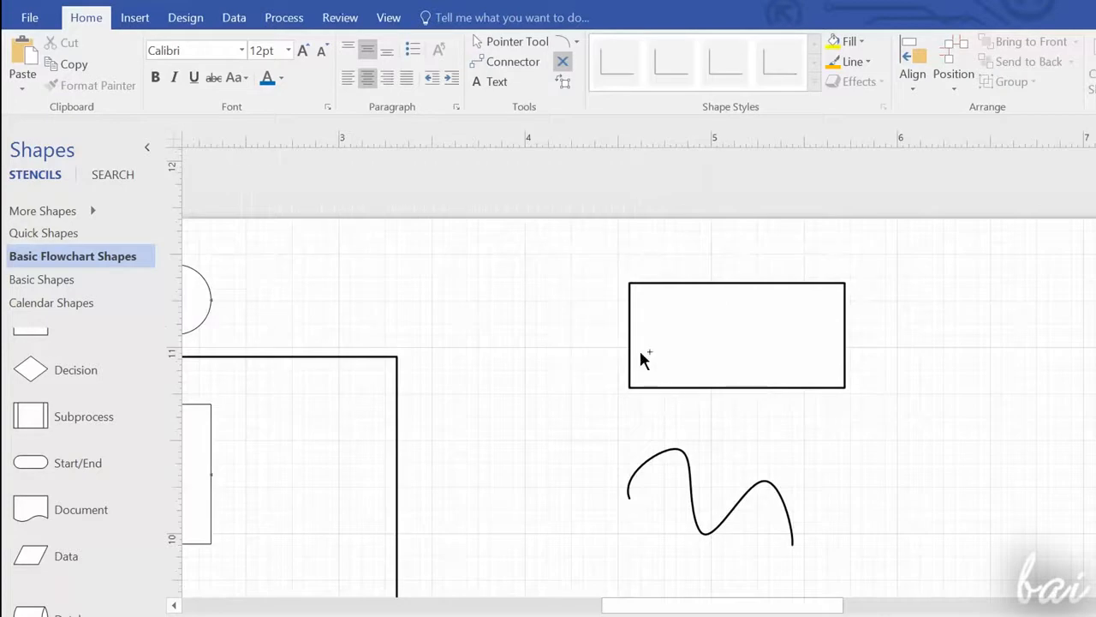
scroll(634, 343, "up", 3)
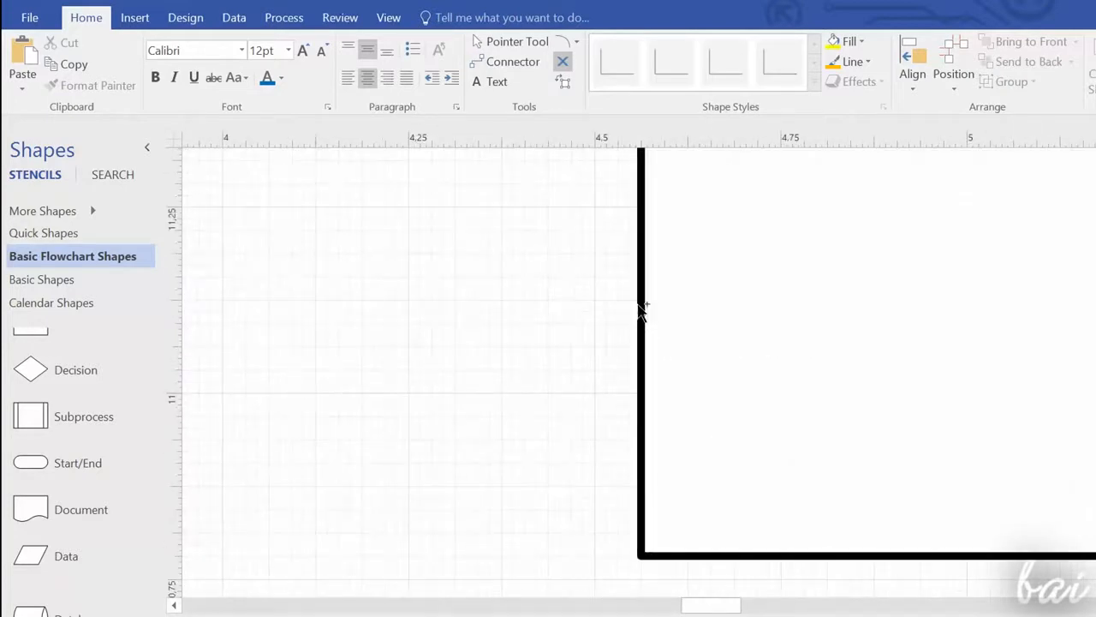
left_click(641, 306)
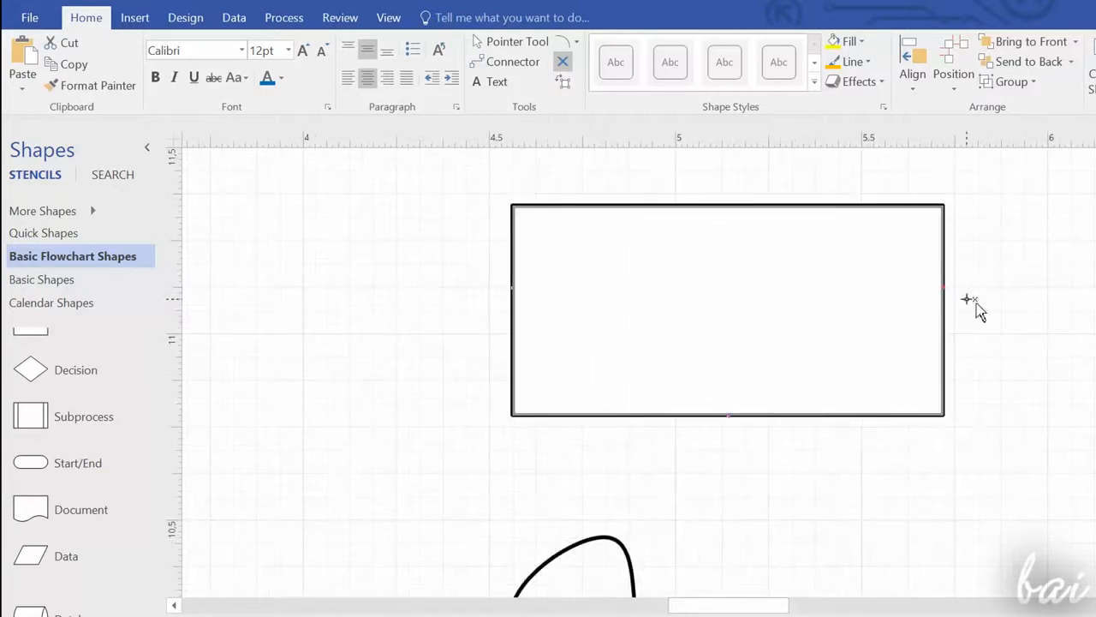
Step: Add a connection point at each end of the freehand curve
scroll(975, 310, "down", 3)
scroll(732, 450, "up", 3)
scroll(693, 441, "up", 3)
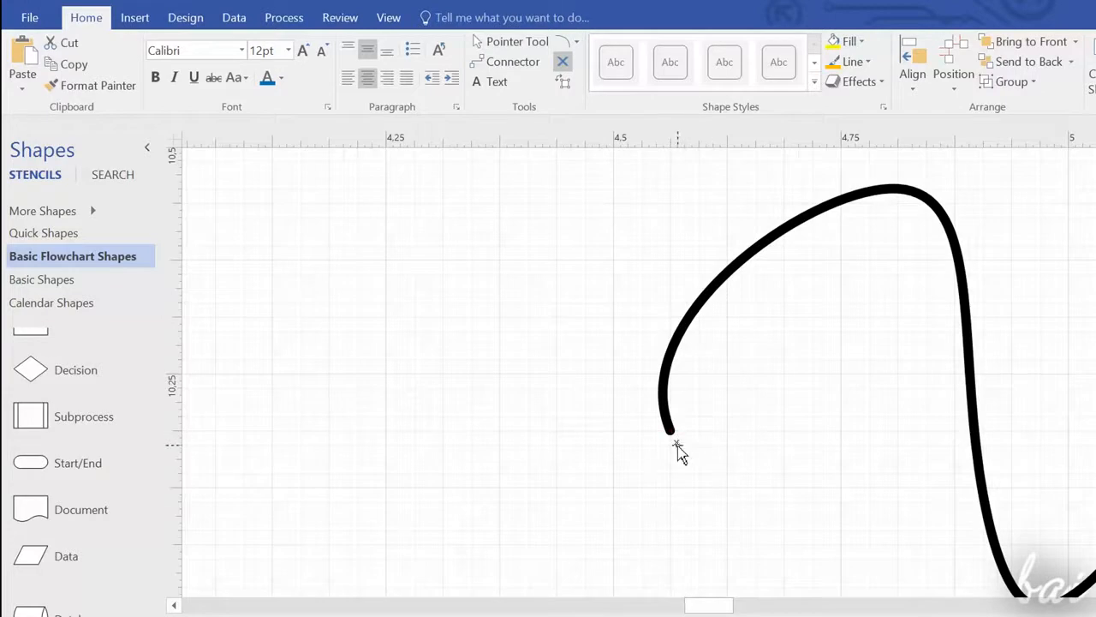
scroll(676, 449, "down", 3)
scroll(810, 495, "up", 3)
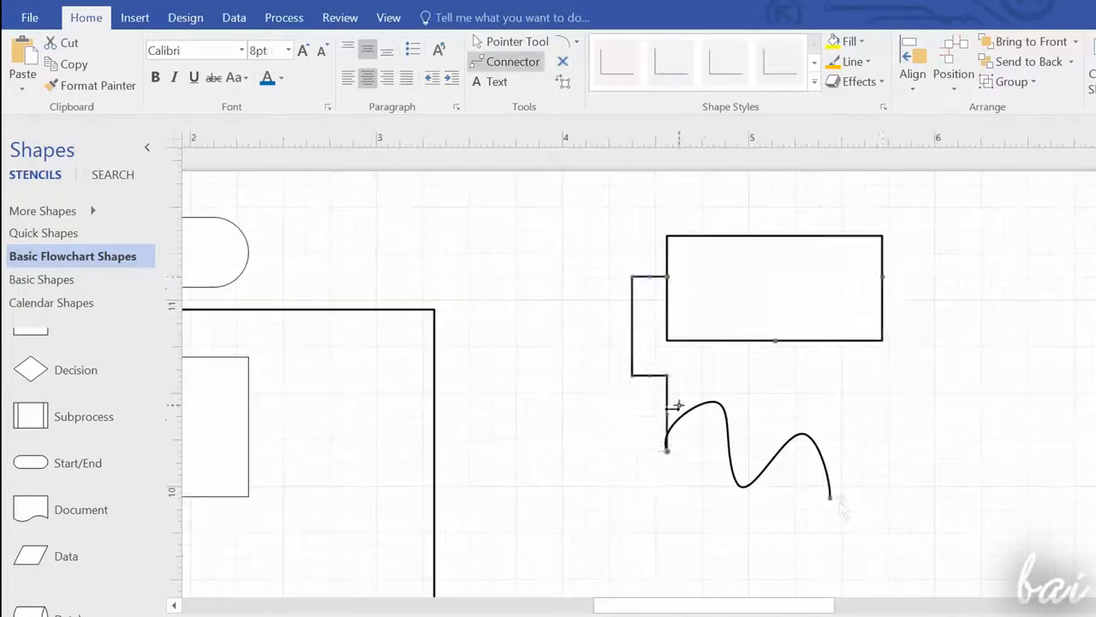
Step: Connect the rectangle's side midpoints to the nearest curve ends, and add a connection point on the outer connector's vertical segment
left_click_drag(677, 408, 665, 448)
left_click_drag(883, 277, 874, 502)
left_click_drag(873, 501, 829, 497)
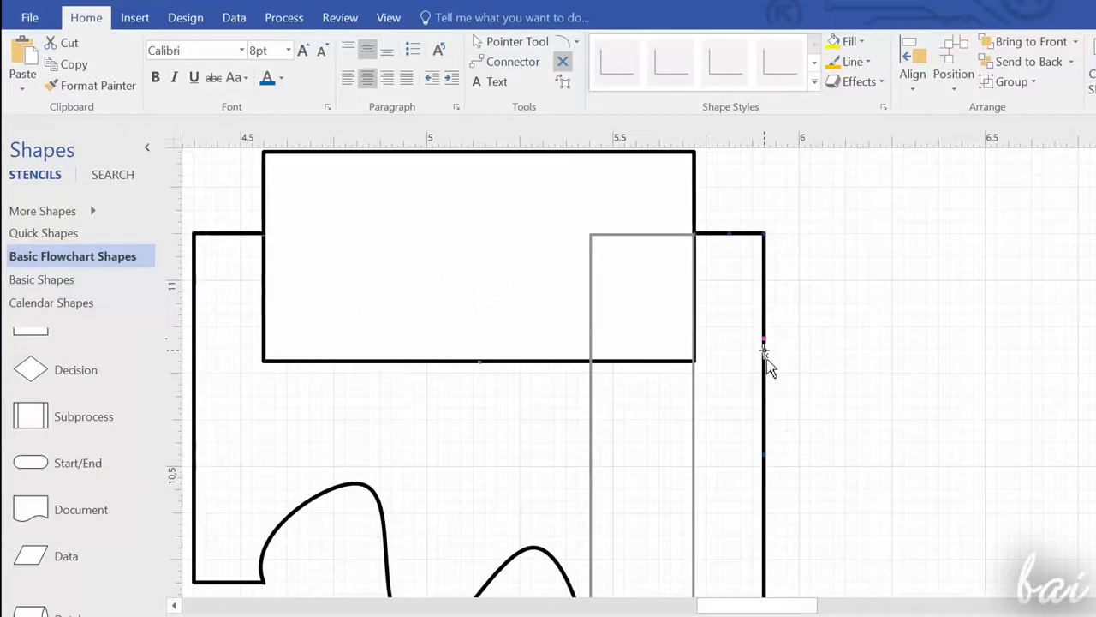
scroll(763, 362, "up", 2)
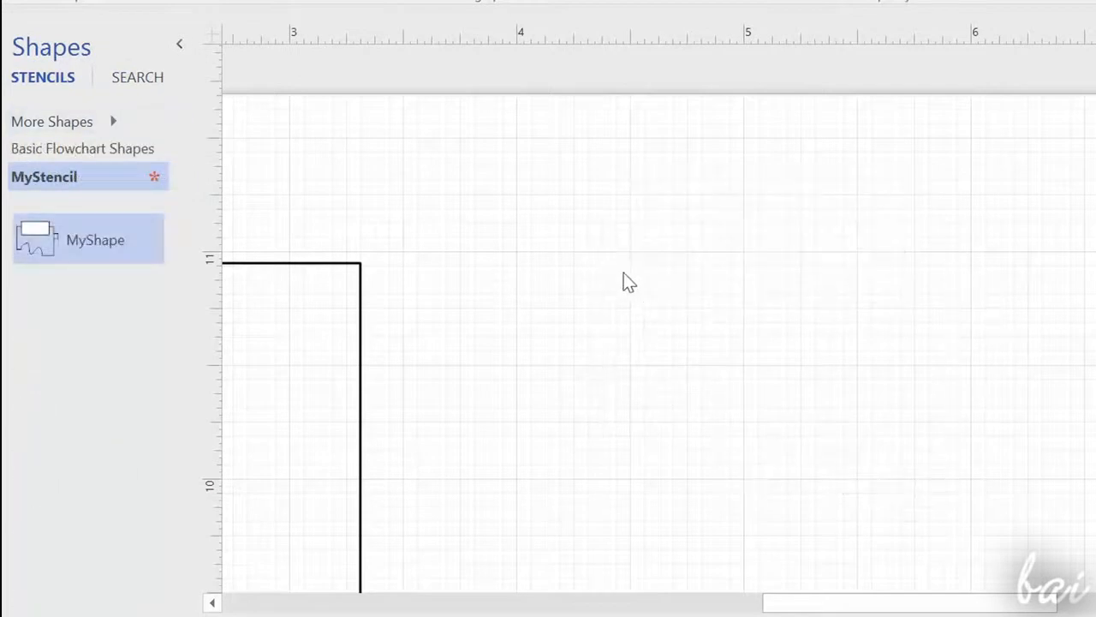
Step: Place MyShape from the MyStencil stencil on the empty page area beside the loop connector
scroll(624, 281, "down", 1)
left_click_drag(197, 250, 852, 366)
scroll(722, 289, "up", 1)
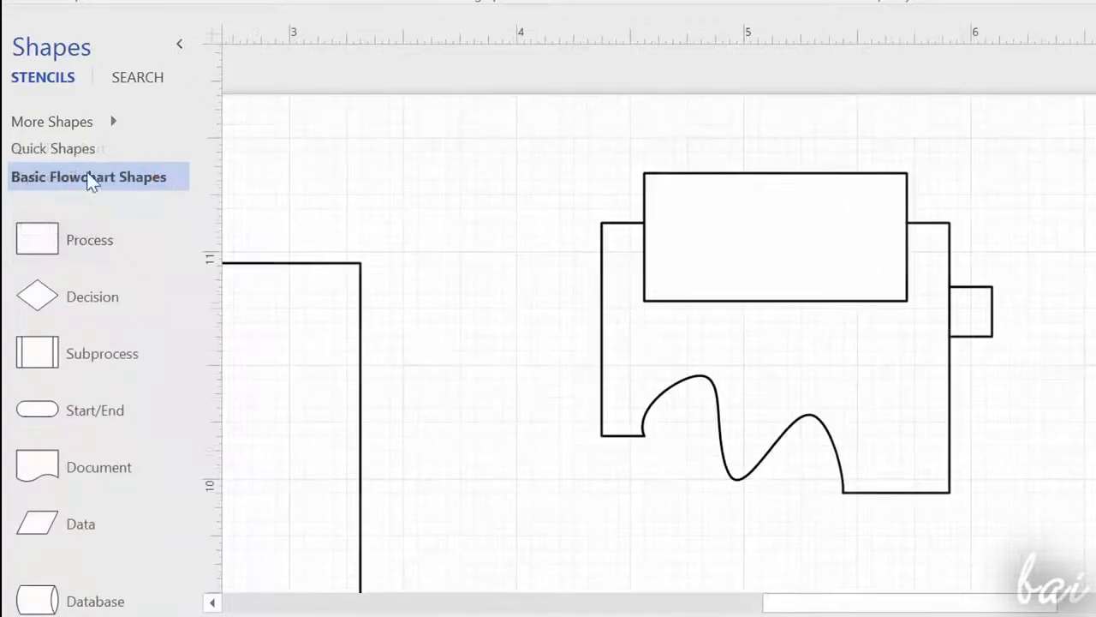
Step: Create a new stencil in US units and add the complete custom drawing to it as a shape
left_click(115, 121)
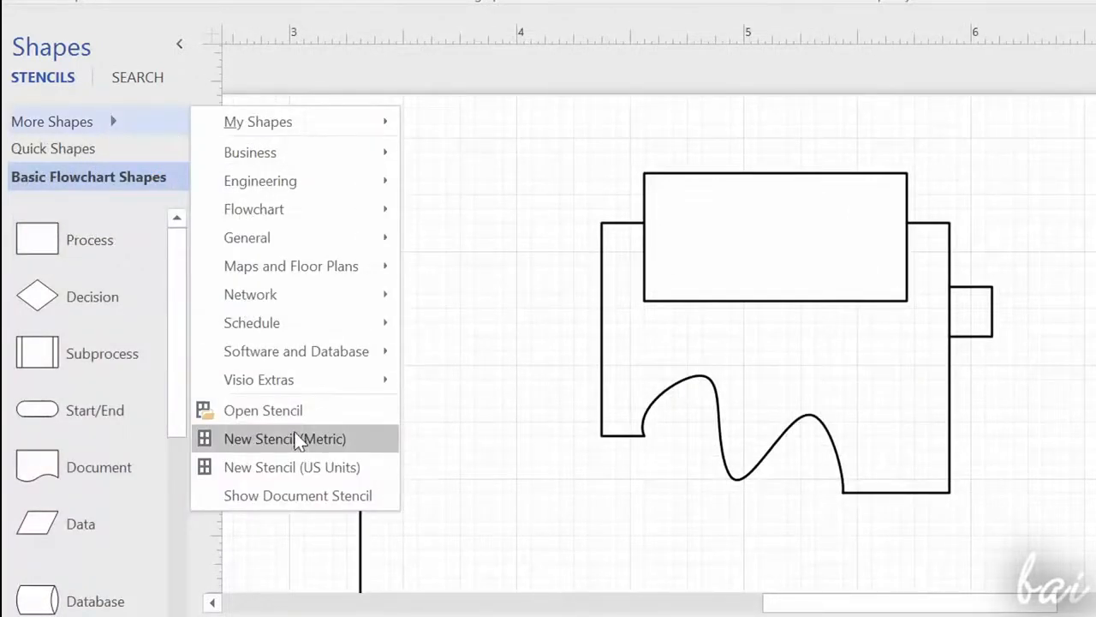
left_click(308, 469)
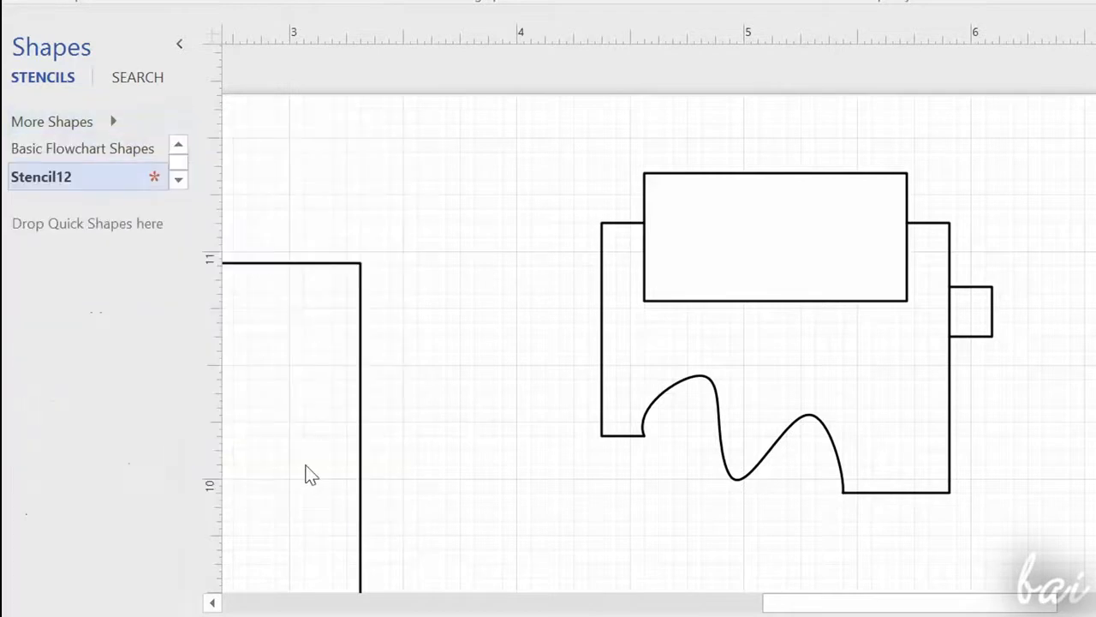
left_click_drag(557, 130, 1036, 510)
mouse_move(783, 252)
left_mouse_down()
mouse_move(383, 286)
mouse_move(111, 238)
mouse_move(112, 249)
left_mouse_up()
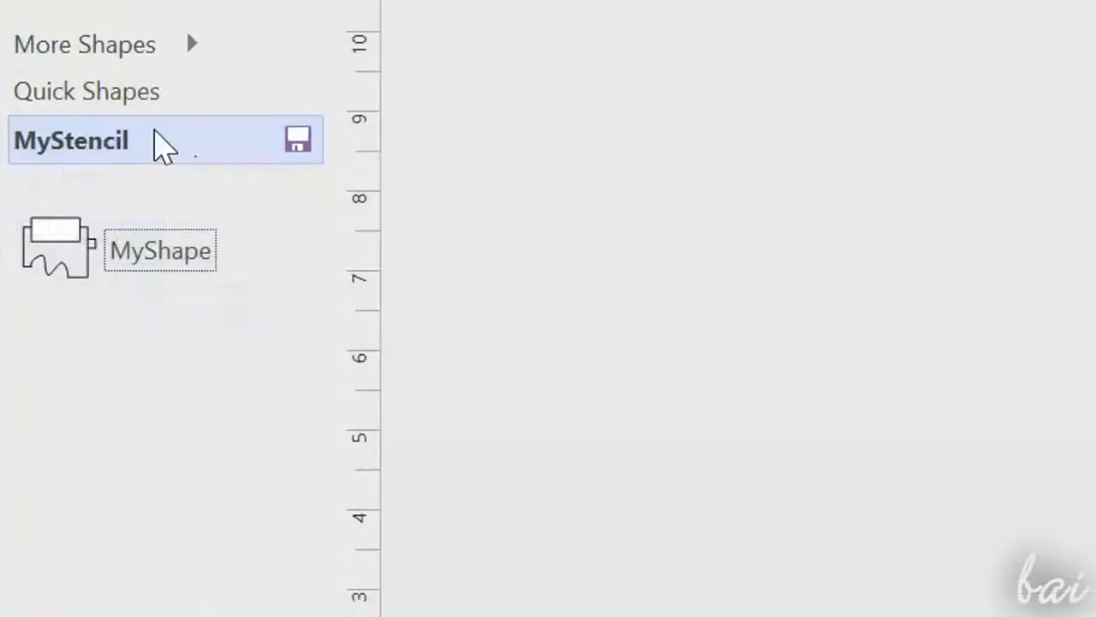
Step: Save the MyStencil stencil and insert its MyShape into the blank area beside the flowchart
right_click(160, 142)
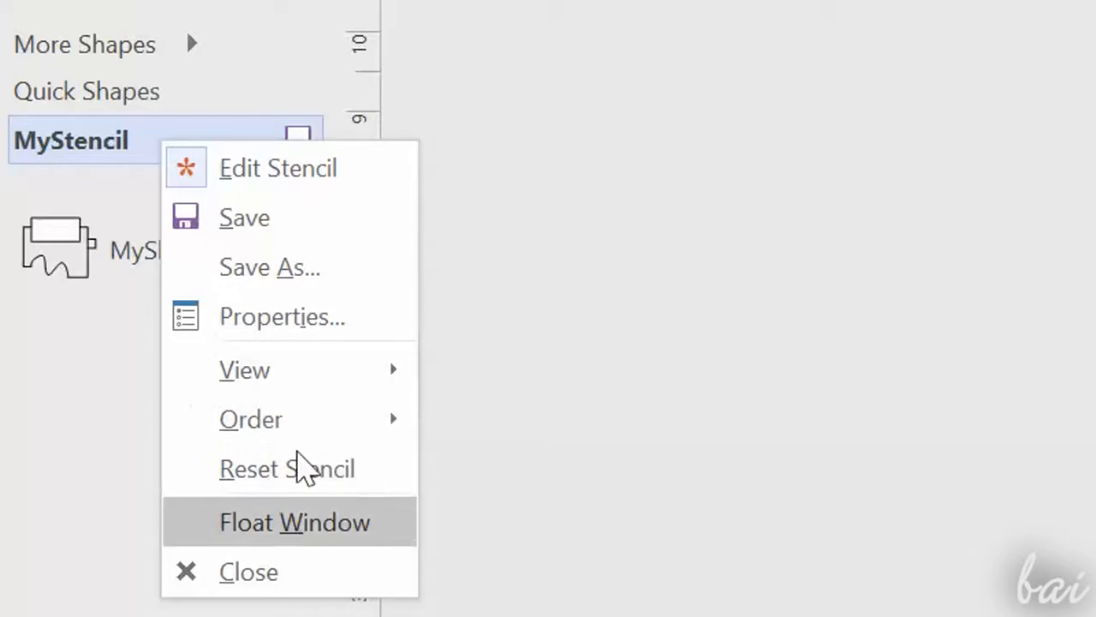
left_click(318, 237)
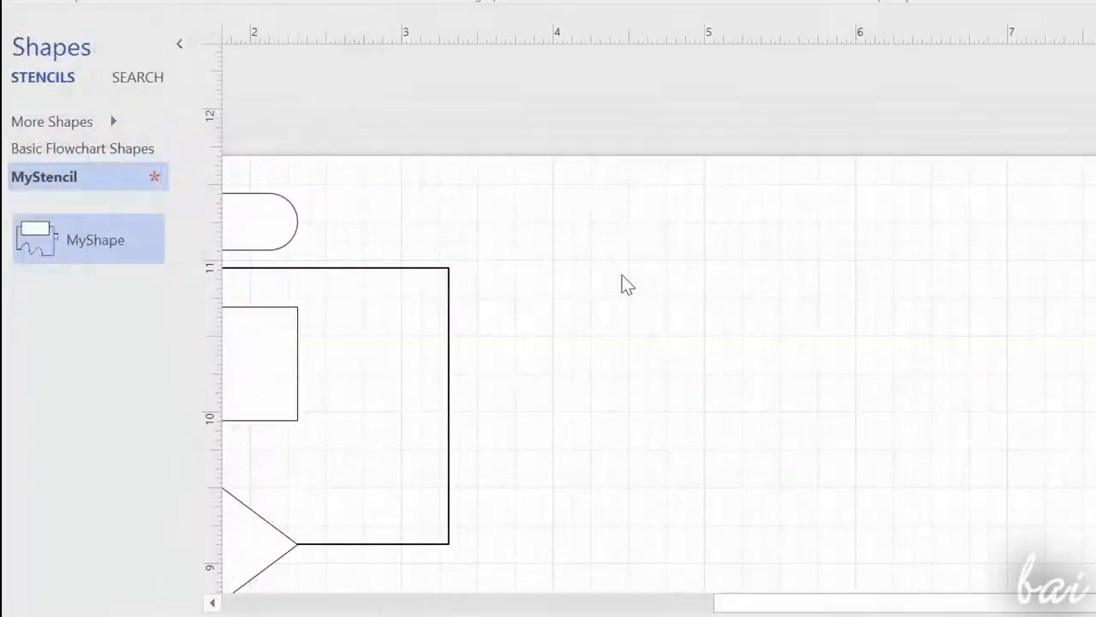
left_click_drag(150, 253, 808, 321)
scroll(1005, 292, "up", 1)
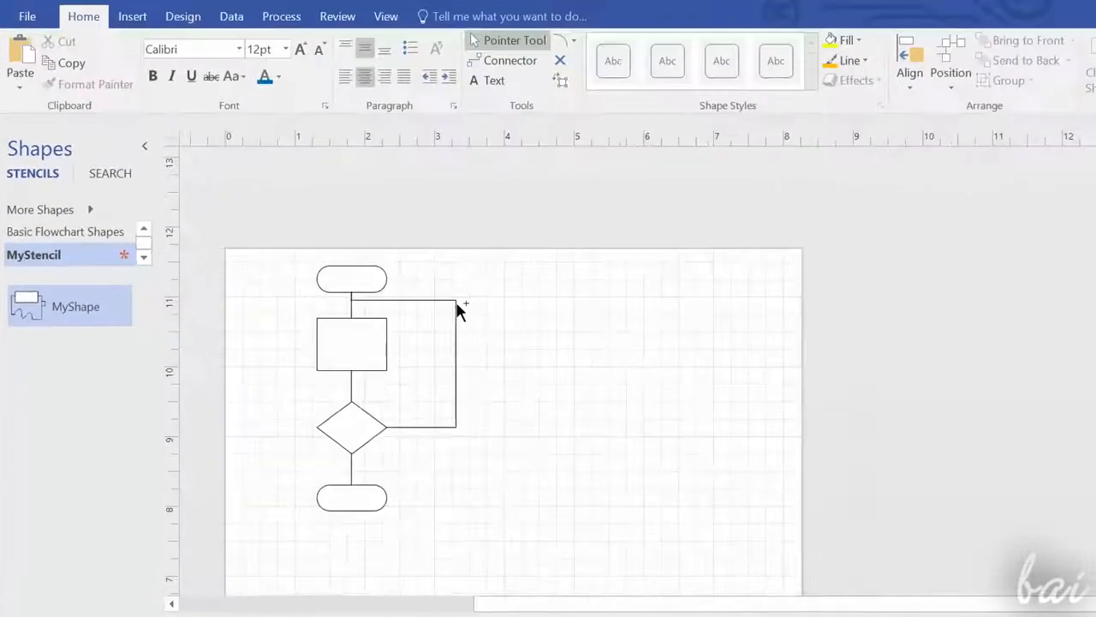
Step: Add a text block about 2.4 by 1.4 in beside the flowchart containing "This is an example of Flowchart!"
scroll(458, 310, "up", 2)
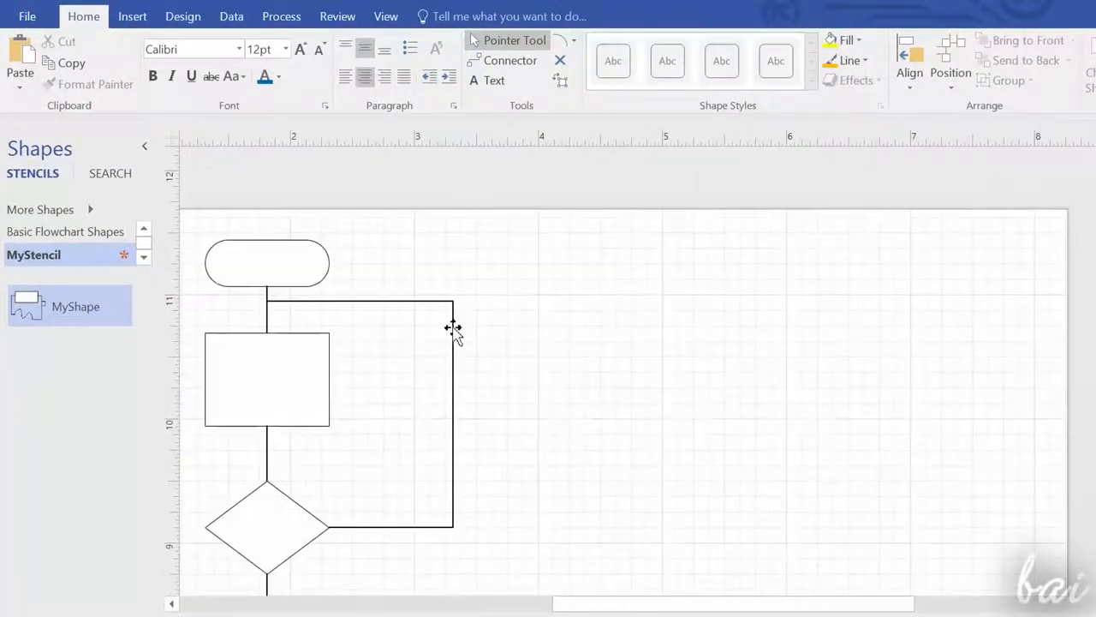
left_click(490, 82)
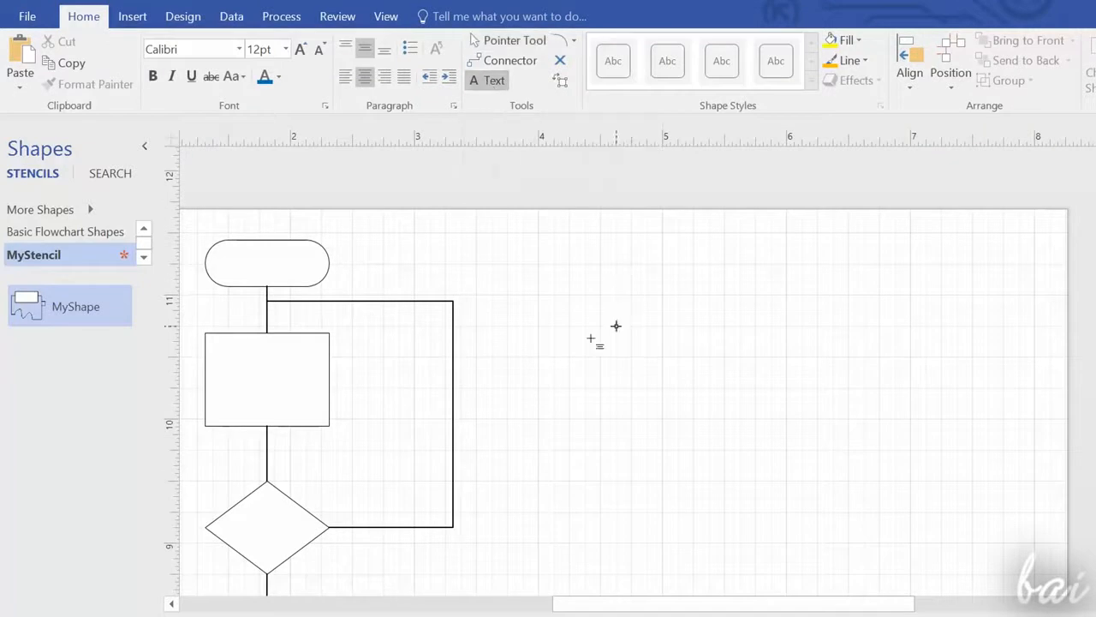
left_click_drag(552, 289, 855, 465)
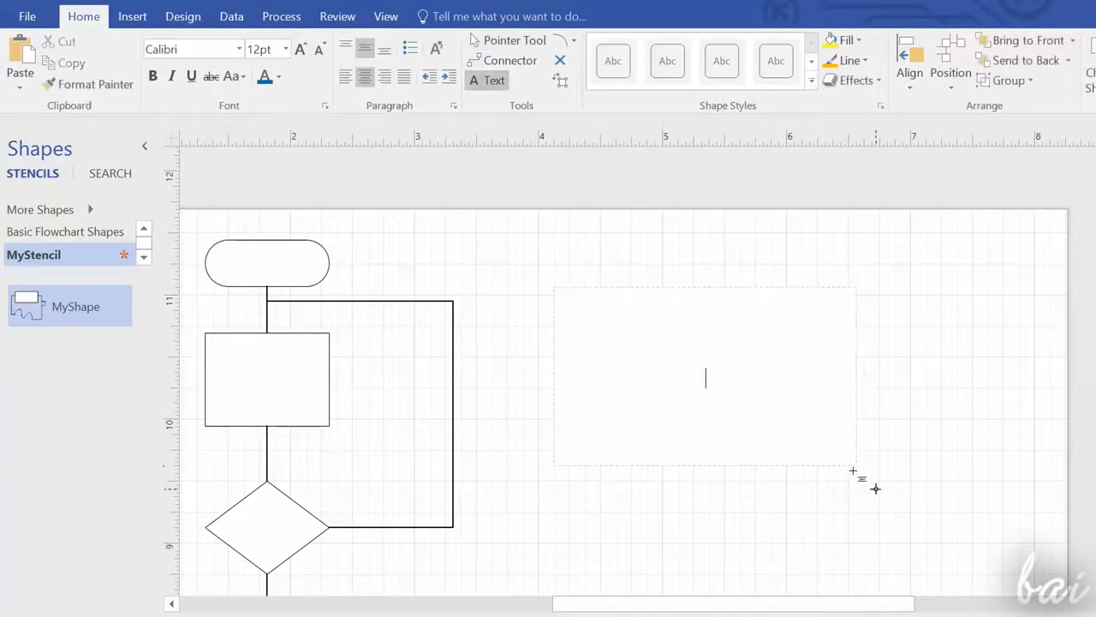
type("This is an example of Flowchart!")
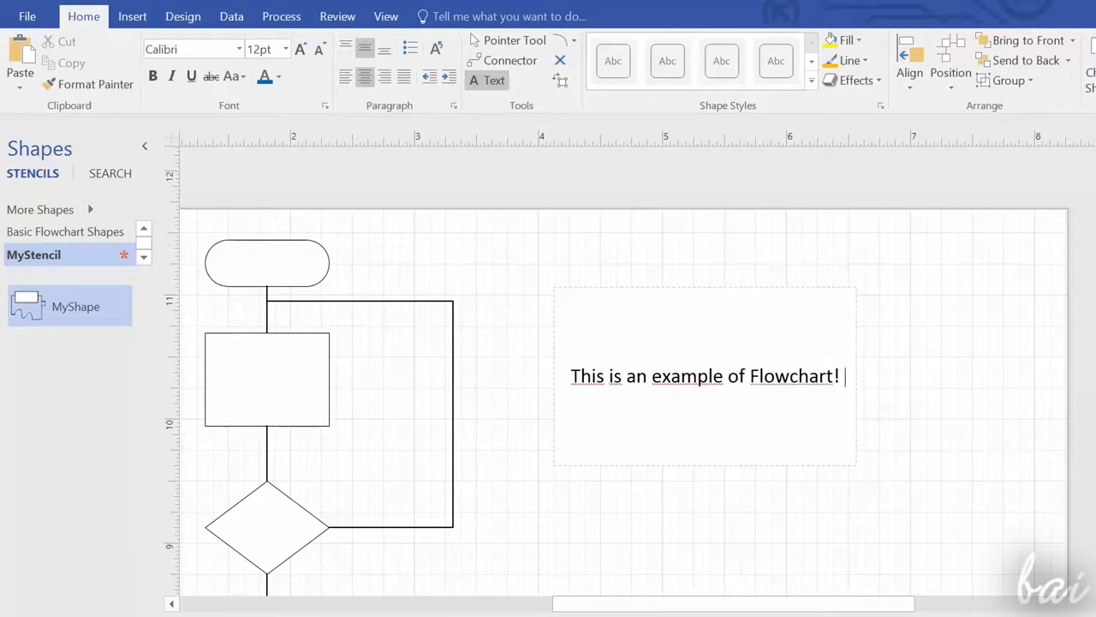
Step: Repeat the sentence on a second line of the text block and begin a third line with "This"
key("Return")
type("This is an example of Flowchart!")
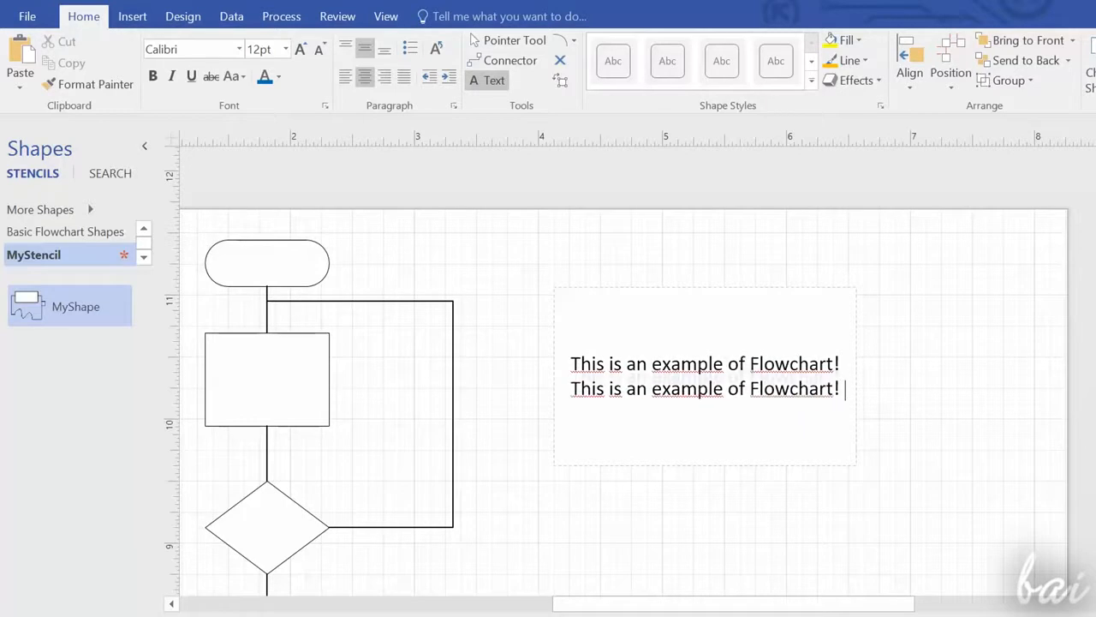
key("Return")
type("This")
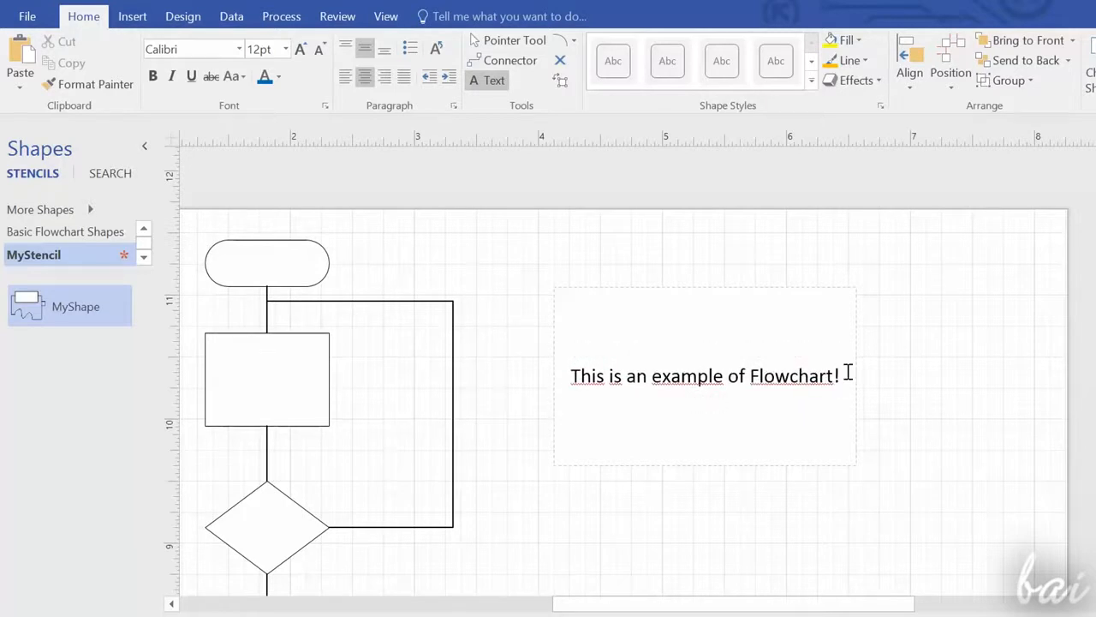
Step: Select the text block's sentence and preview other fonts, sizes and text colours on it, keeping 12 pt
left_click_drag(812, 375, 583, 382)
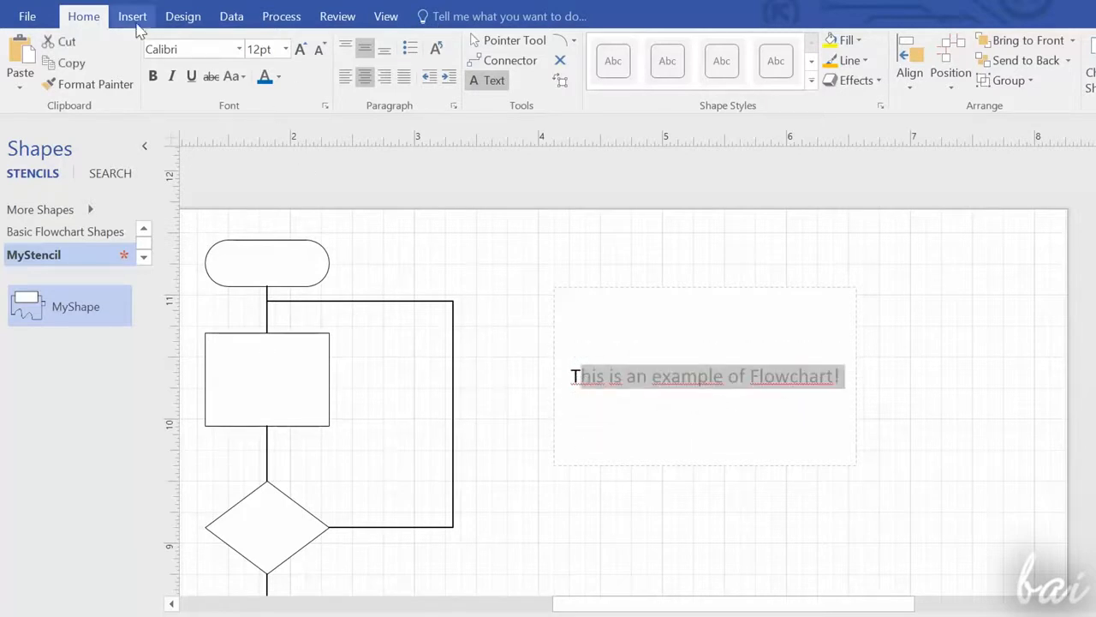
left_click(239, 49)
scroll(199, 180, "down", 10)
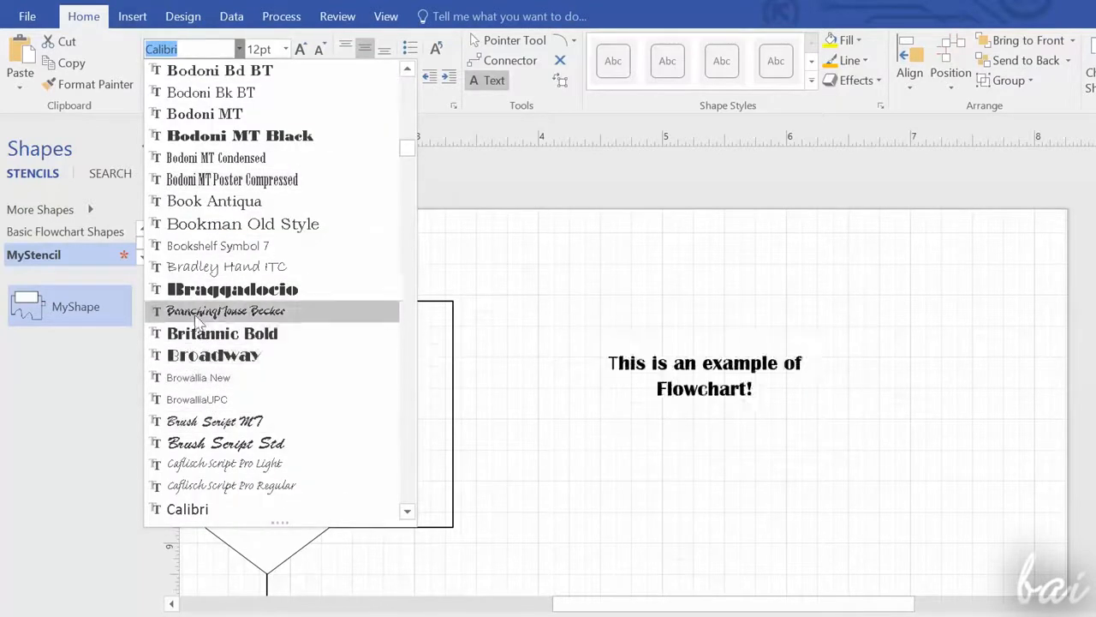
left_click(285, 49)
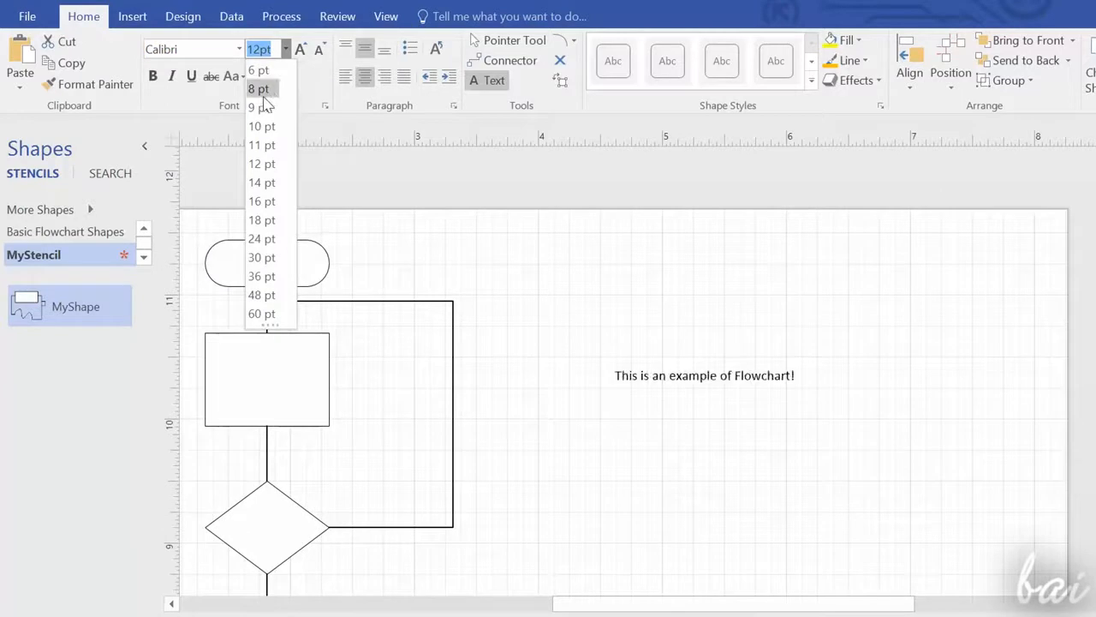
left_click(261, 164)
left_click(277, 76)
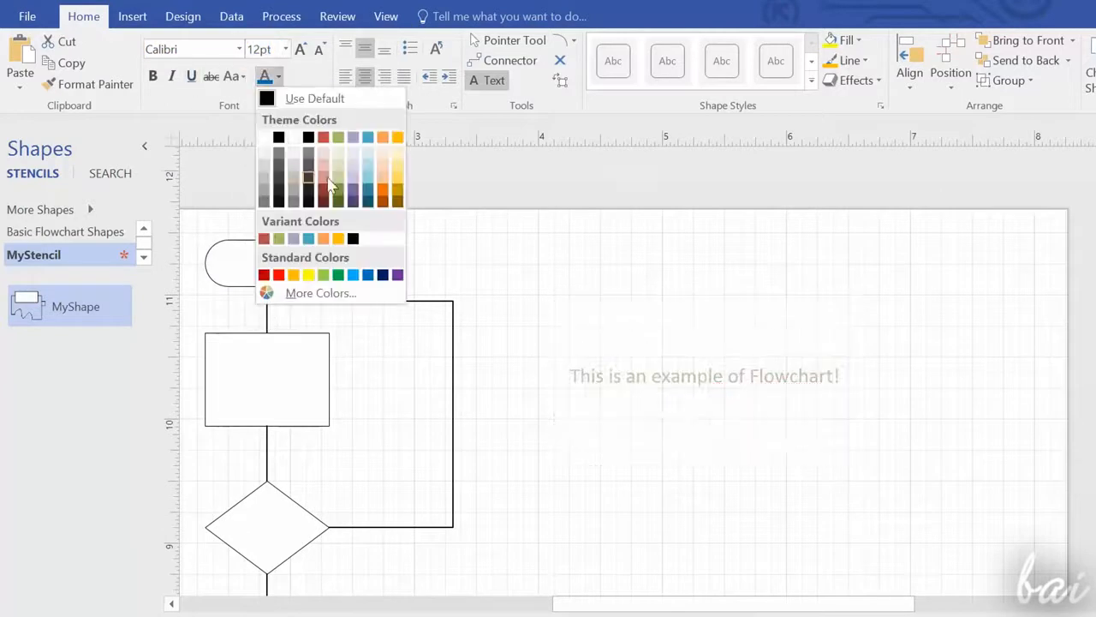
left_click(339, 84)
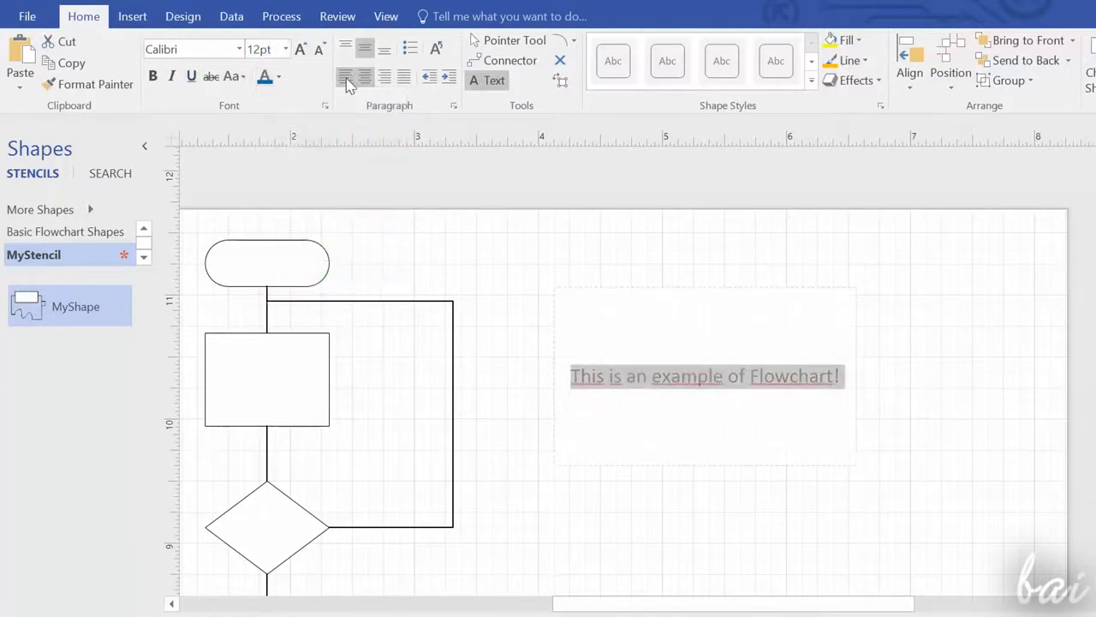
Step: Left-align the text block's sentence and centre it again, then move the block away and back beside the flowchart
left_click(346, 78)
left_click(363, 79)
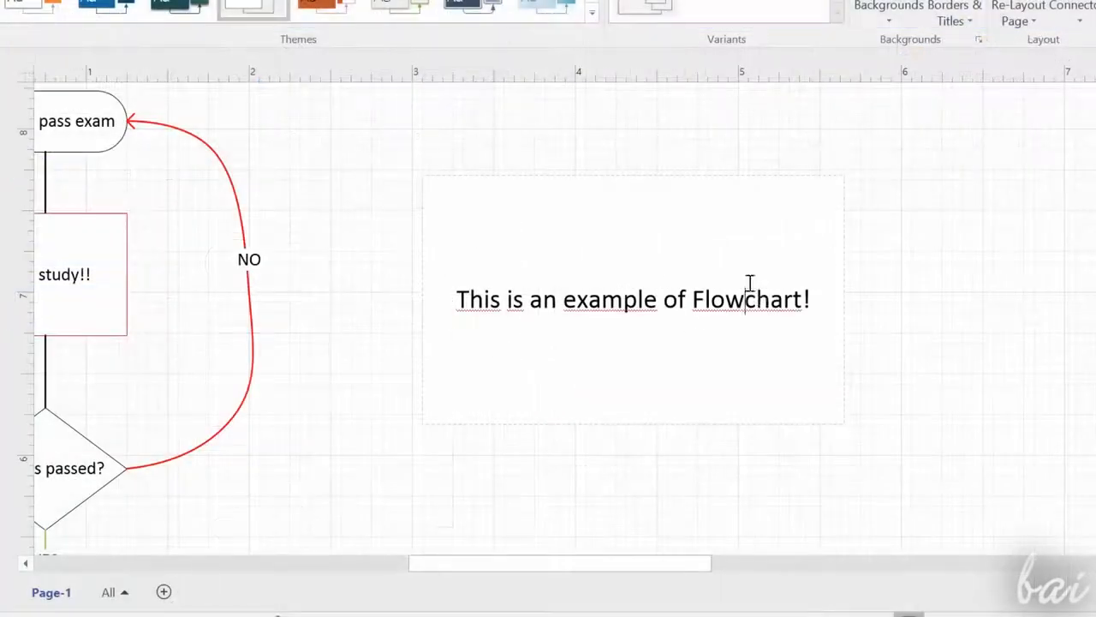
left_click(927, 368)
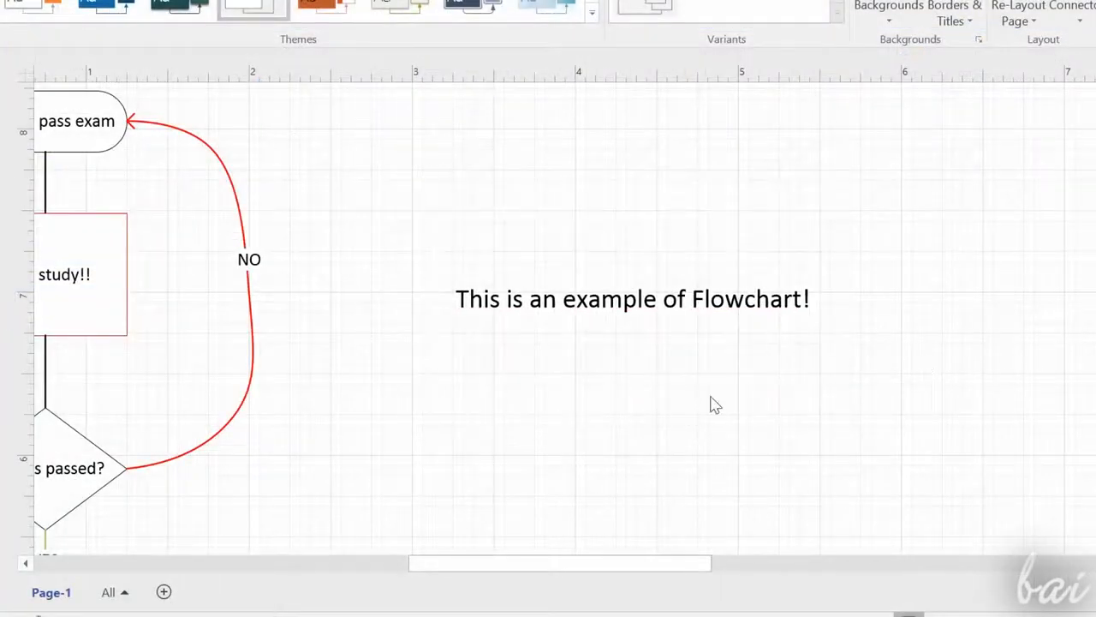
left_click_drag(704, 298, 944, 376)
left_click_drag(857, 349, 697, 286)
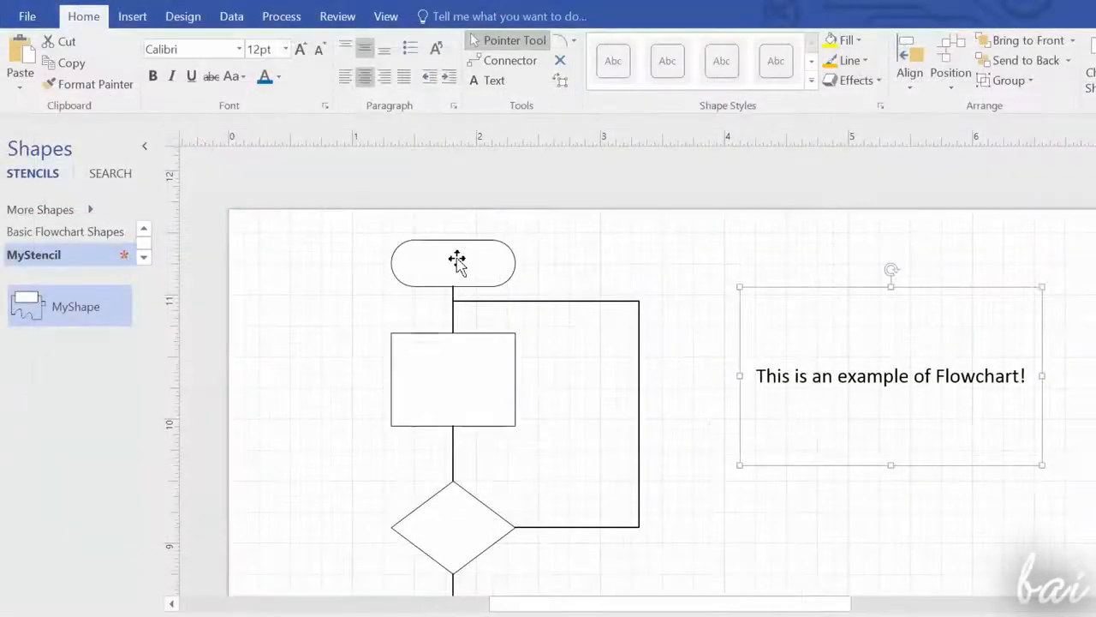
Step: Label the flowchart's start shape "Need to pass exam", the rectangle "Let's study" and the diamond "Exam is passed?"
double_click(457, 259)
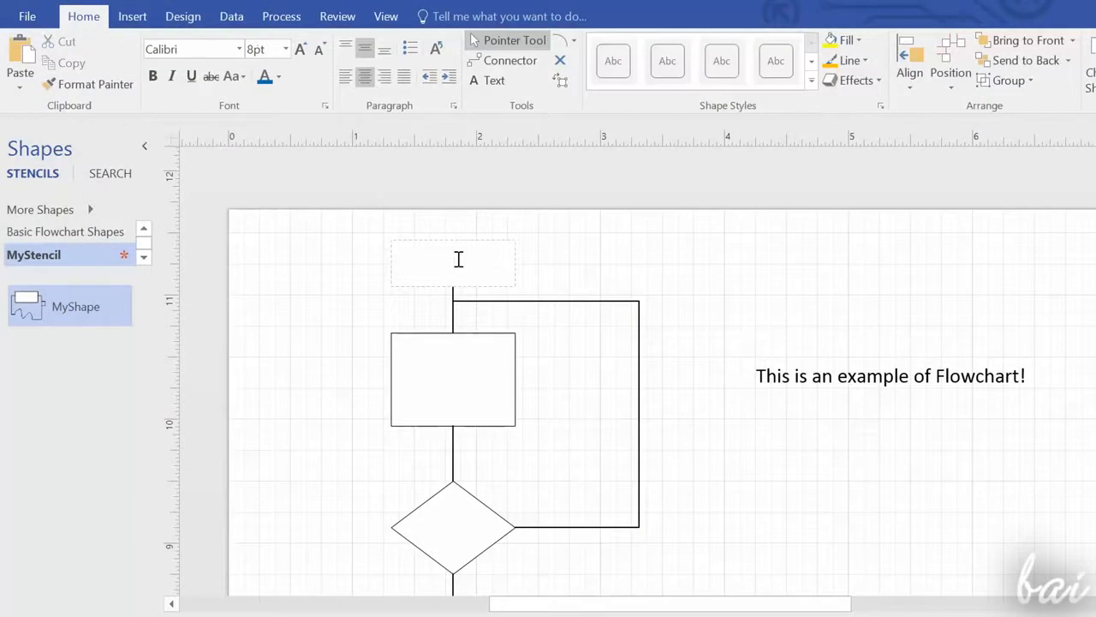
type("Need to pass exam")
left_click(455, 360)
type("Let's study")
scroll(517, 327, "down", 1)
scroll(516, 327, "down", 1)
double_click(470, 434)
type("Exam is passed?")
Step: Label the diamond's loop-back connector "NO" and its downward connector "YES", and enter "Finish" in the end shape
double_click(534, 443)
double_click(456, 516)
type("YES")
double_click(456, 569)
type("Finish")
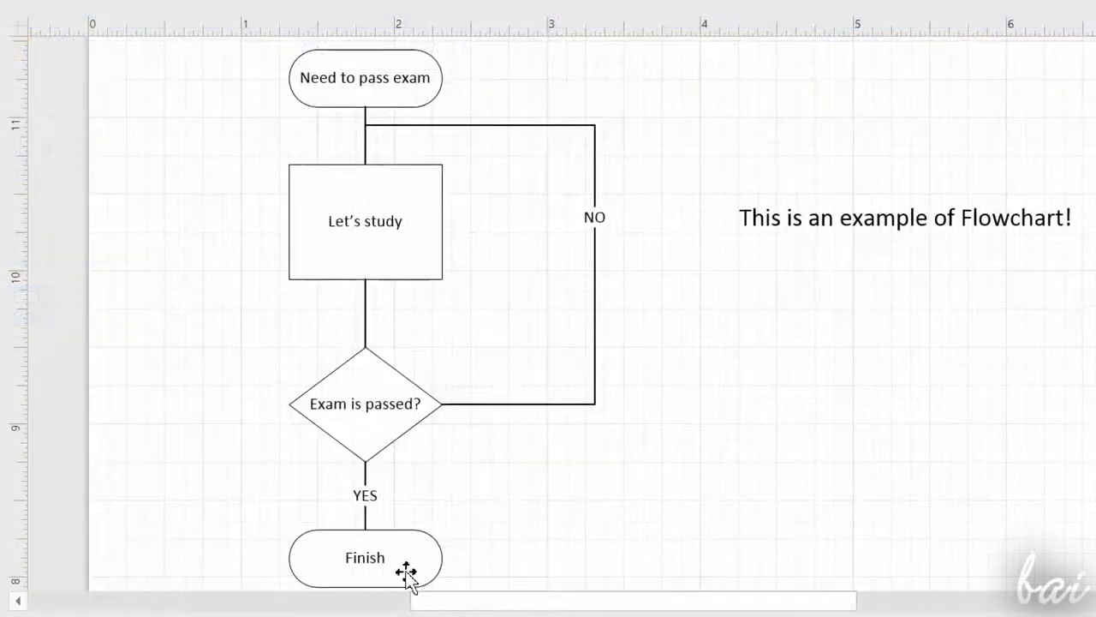
Step: Move the Finish shape up and to the left of the diamond, and shrink the text block from its upper-left corner
left_click(407, 572)
left_click_drag(411, 561, 225, 310)
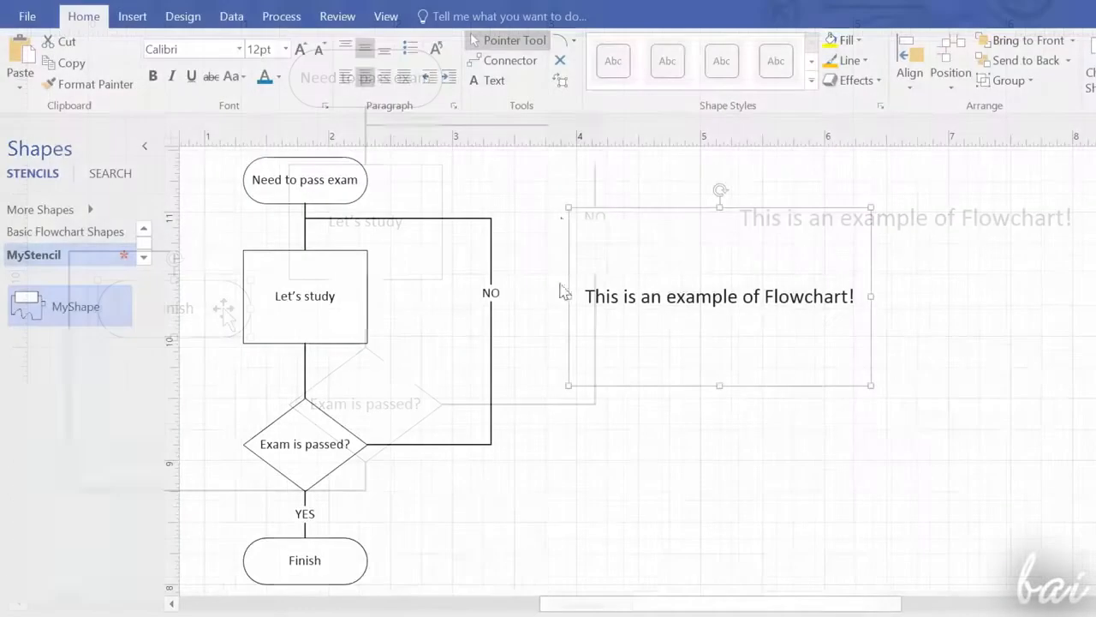
left_click_drag(568, 206, 597, 246)
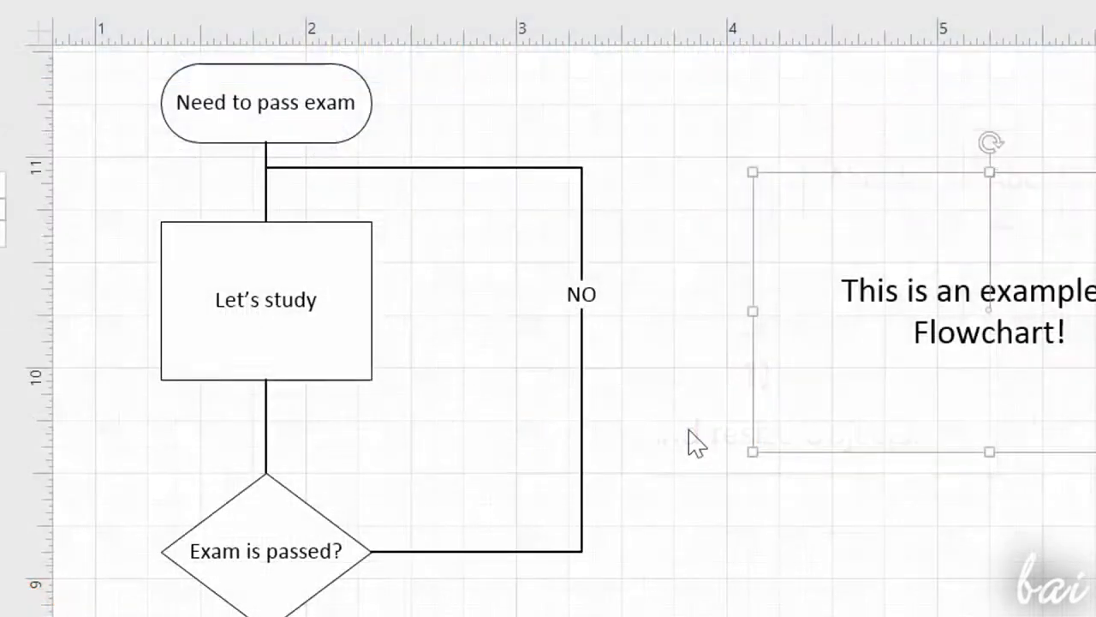
left_click(693, 441)
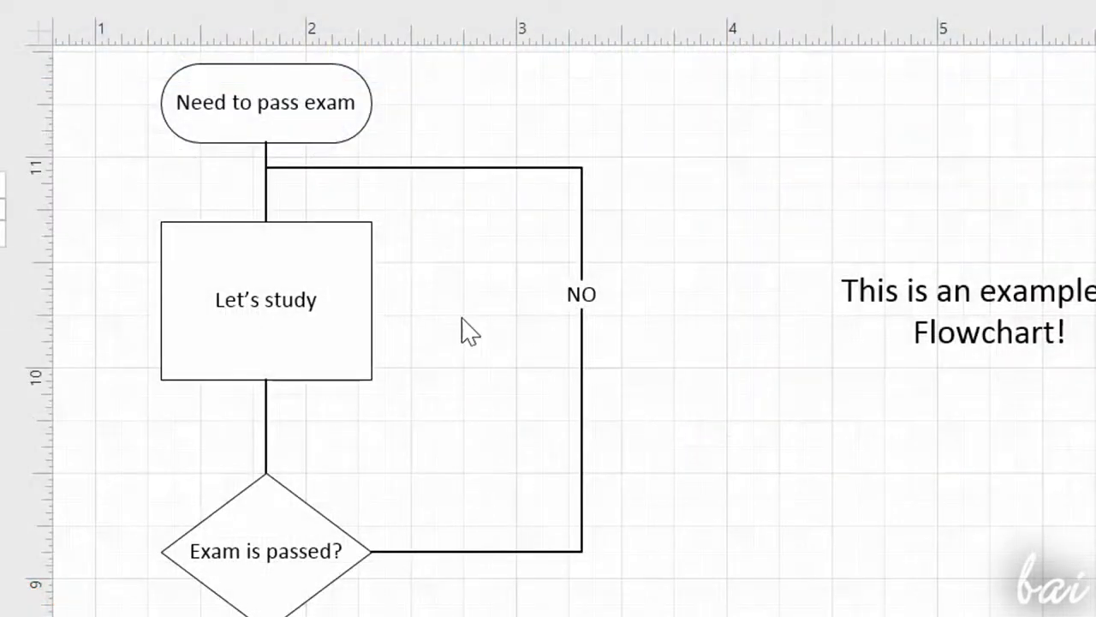
left_click(298, 343)
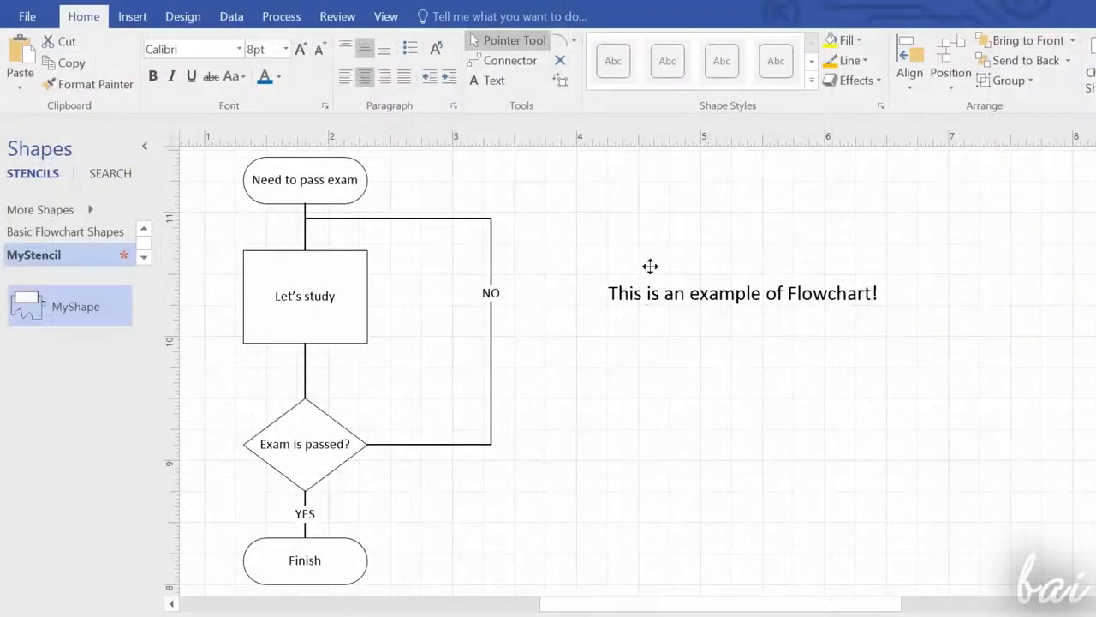
Step: Move the text block beside the flowchart up and back, then try shrinking it from its upper-left corner and rotating it
left_click_drag(649, 265, 642, 239)
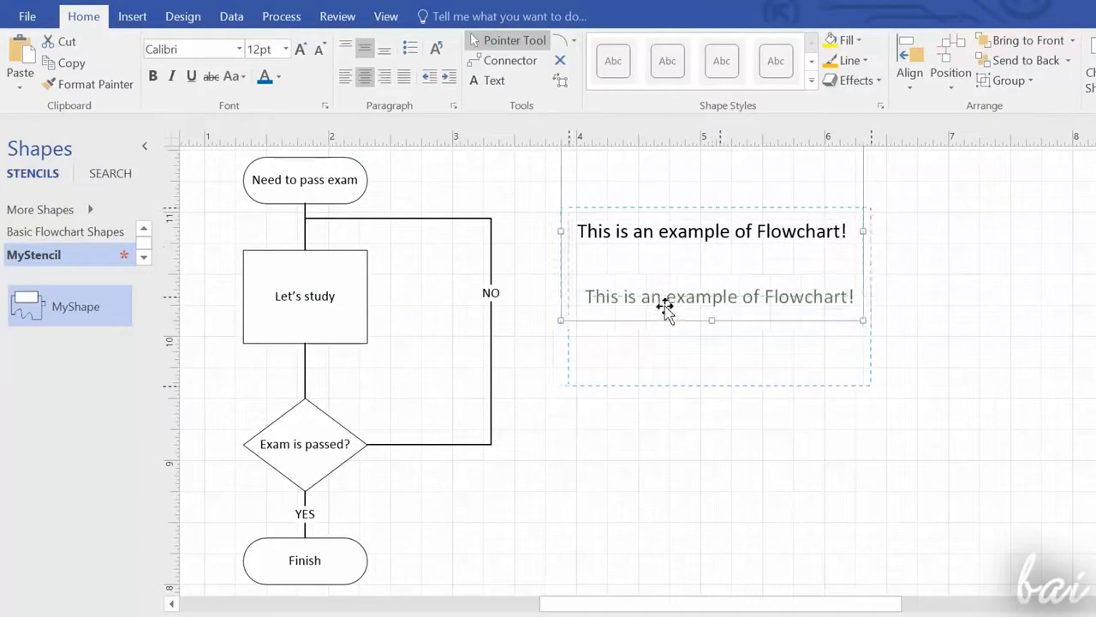
left_click_drag(665, 307, 665, 307)
mouse_move(574, 210)
left_mouse_down()
mouse_move(691, 279)
mouse_move(570, 231)
mouse_move(587, 220)
left_mouse_up()
left_click_drag(727, 203, 625, 237)
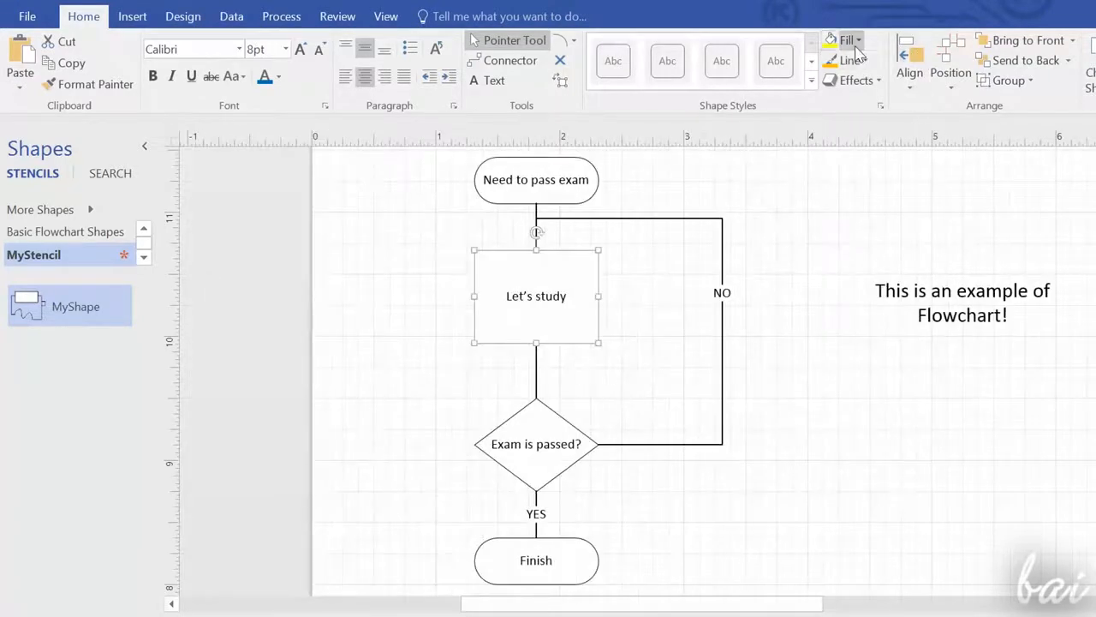
Step: Preview fill colours on the "Let's study" rectangle, keep the default fill, colour its outline red and open the line weight choices
left_click(857, 43)
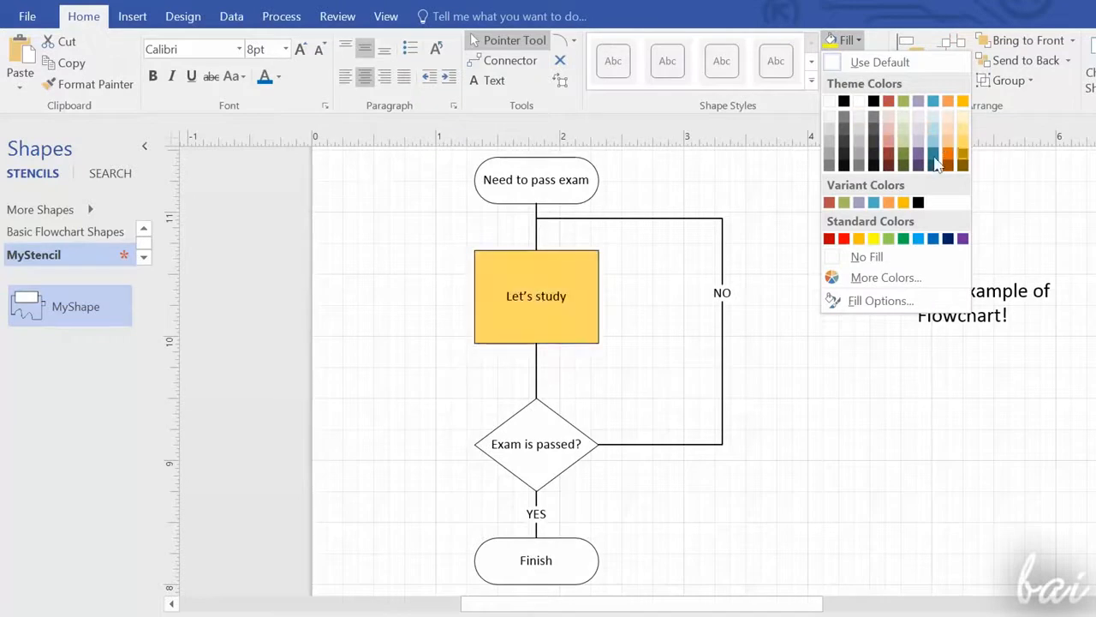
left_click(865, 65)
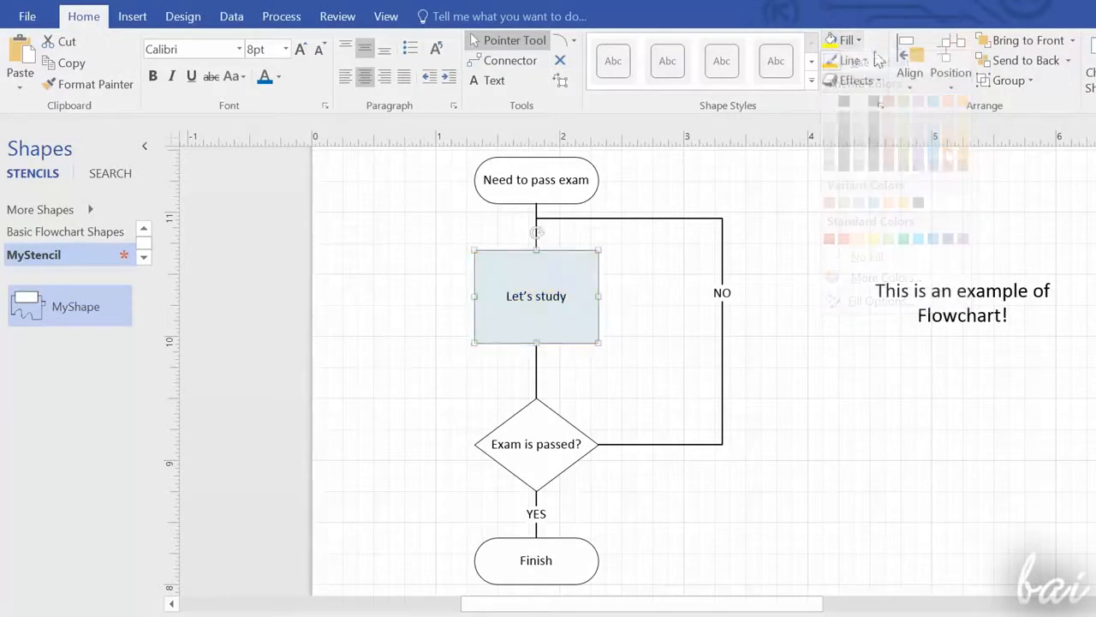
left_click(865, 62)
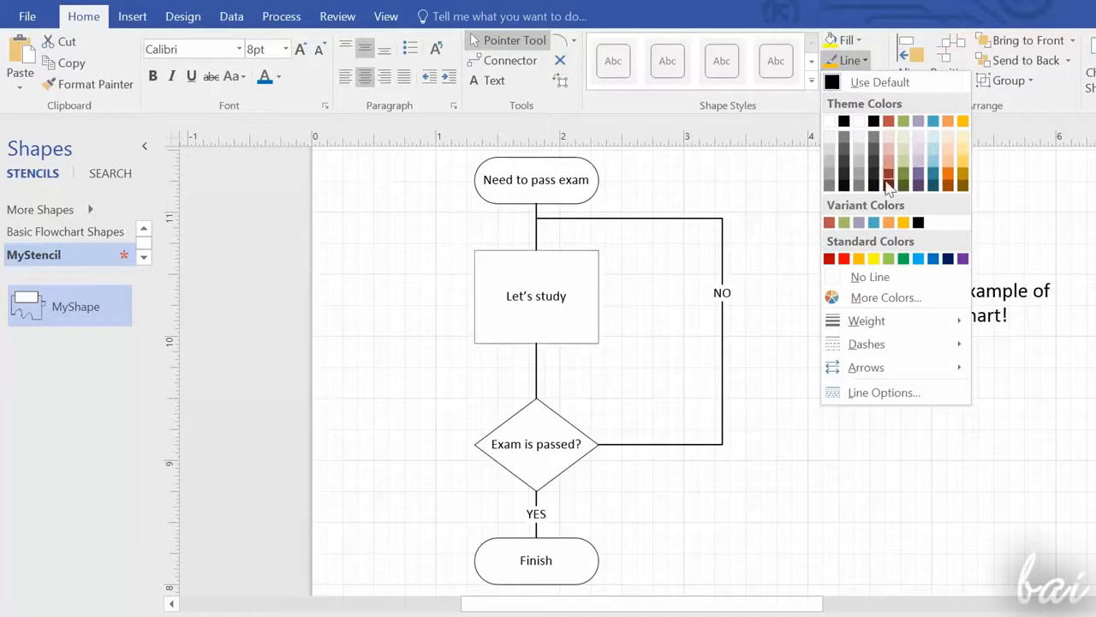
mouse_move(865, 320)
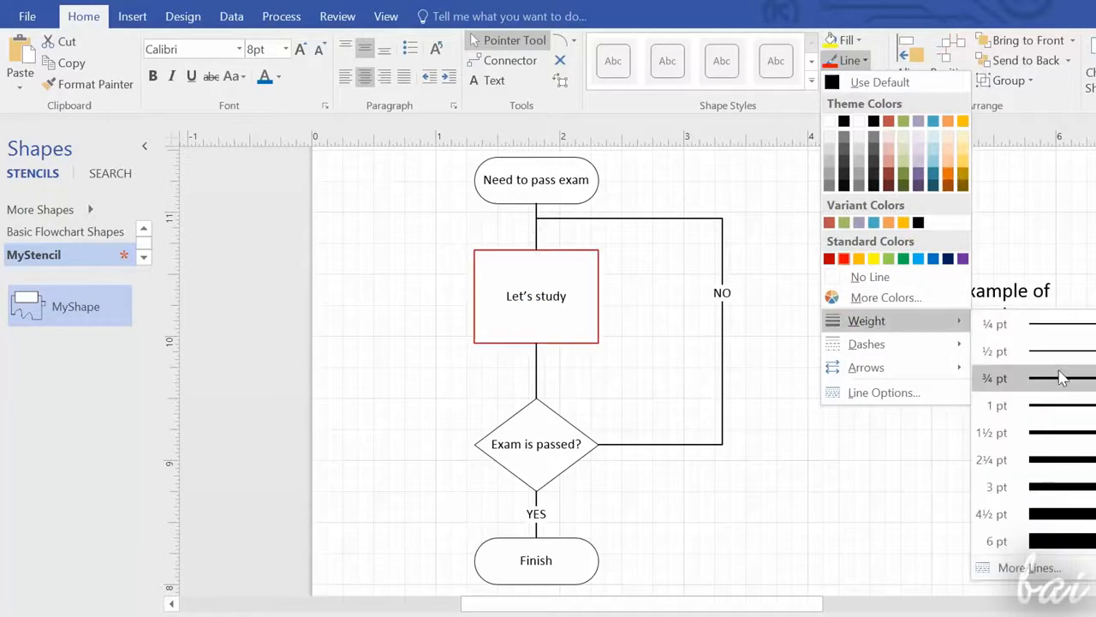